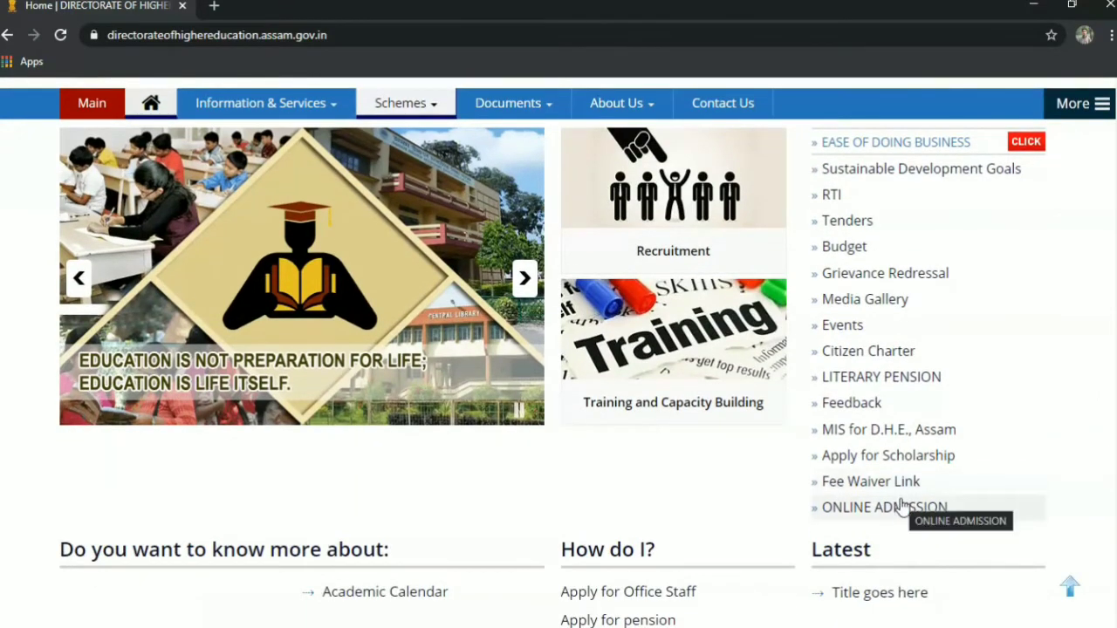
# Open the DHE online admission portal (dheonlineadmission.amtron.in) from the ONLINE ADMISSION link, accepting the redirect.
pyautogui.click(903, 508)
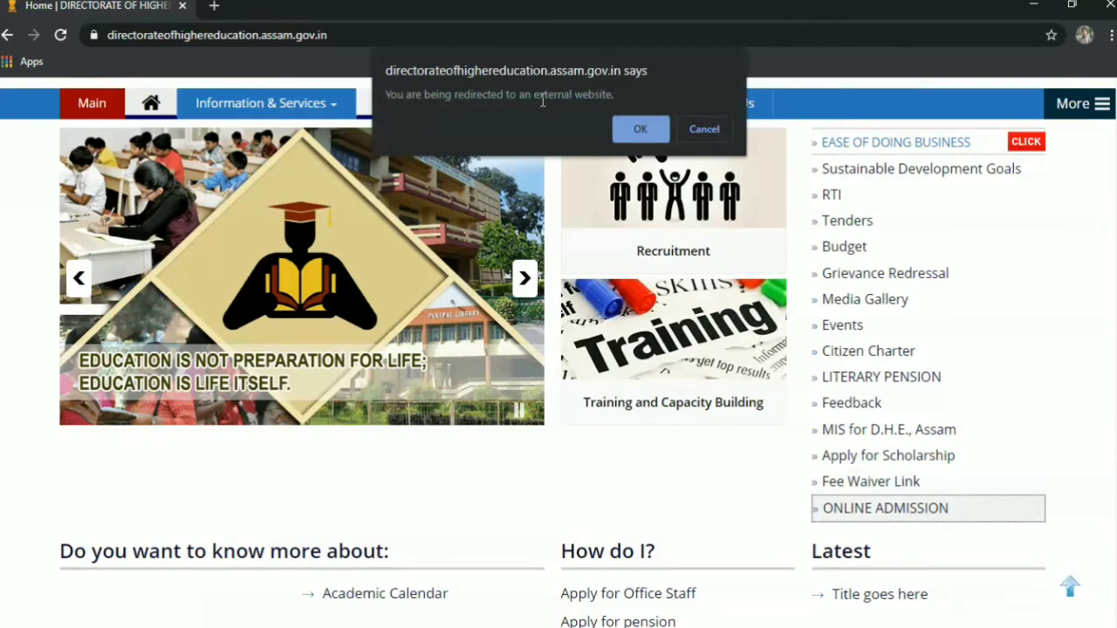
pyautogui.click(637, 129)
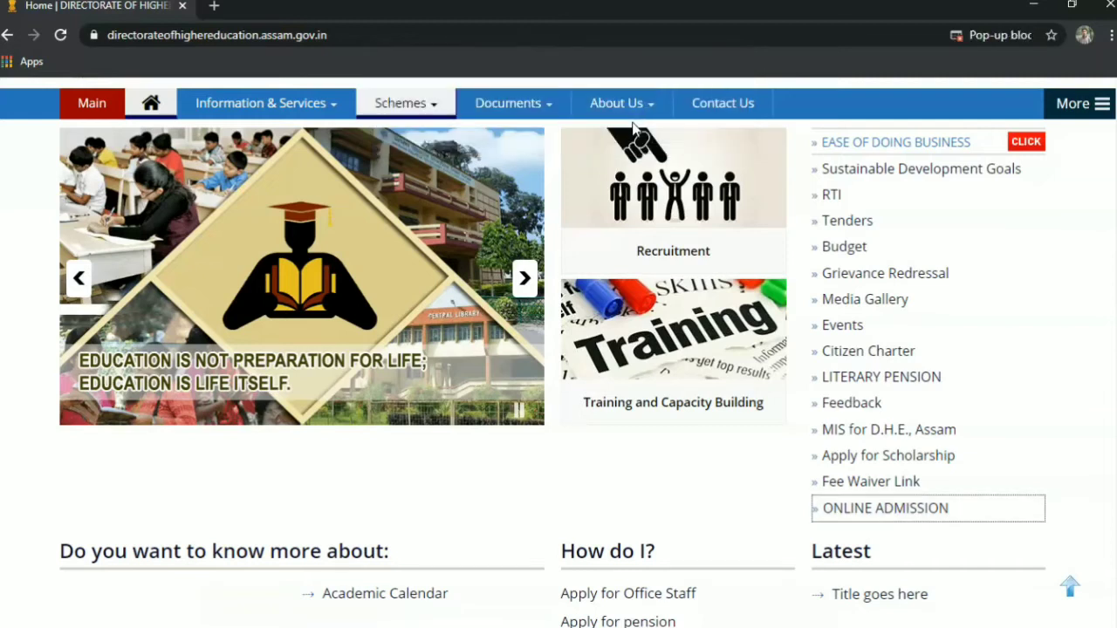
pyautogui.moveTo(356, 109)
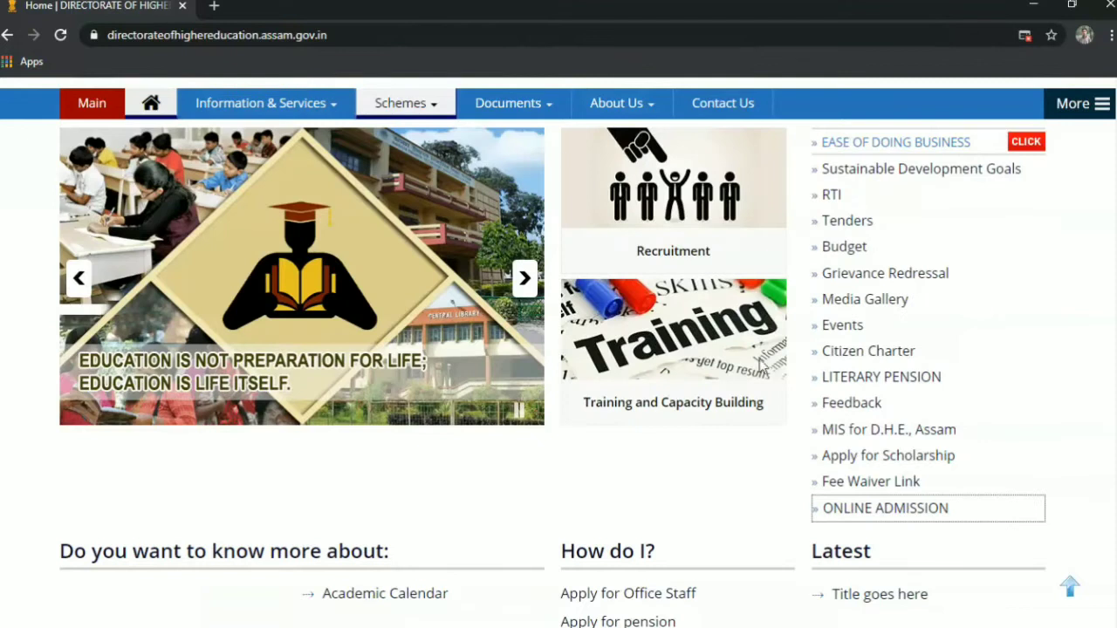
pyautogui.click(851, 511)
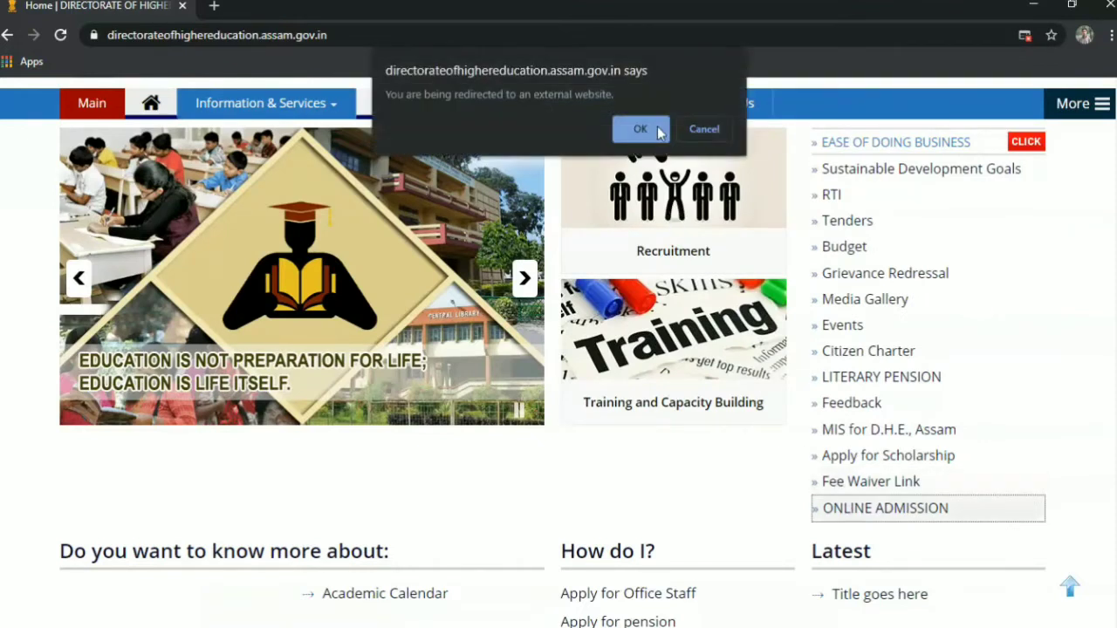
pyautogui.click(653, 130)
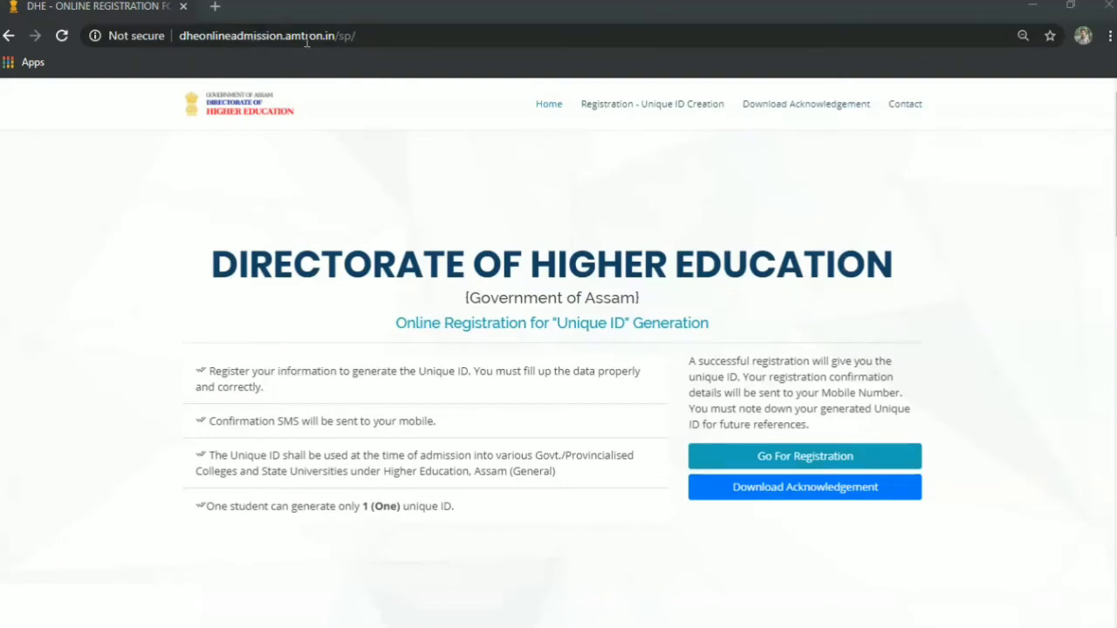
# Go back to the DHE – Online Registration tab and start a new registration with Go For Registration.
pyautogui.click(213, 7)
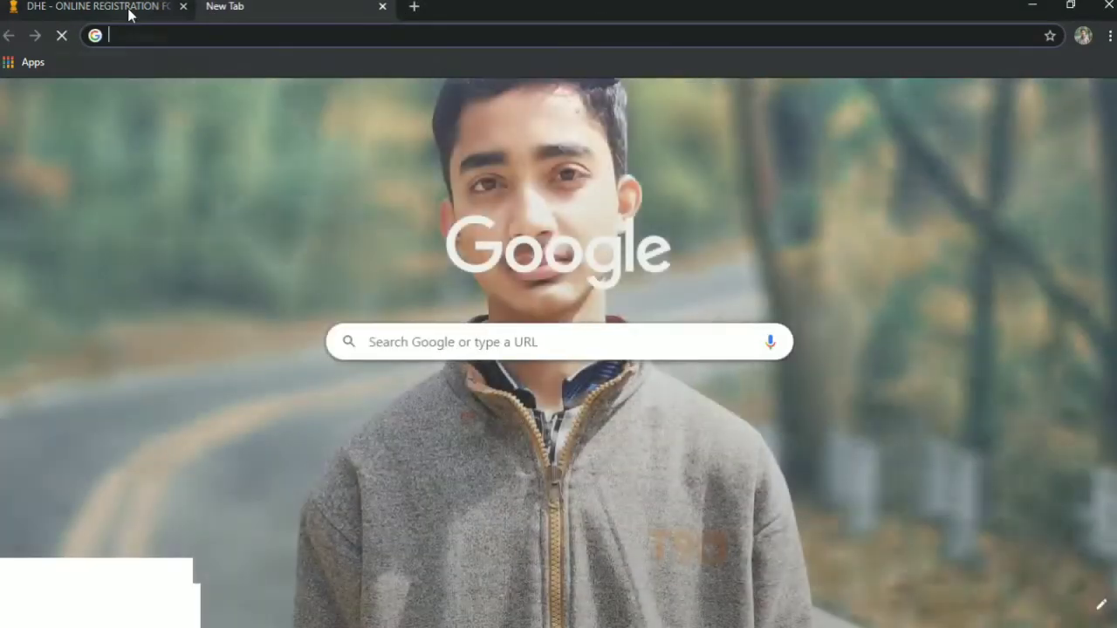
pyautogui.click(127, 8)
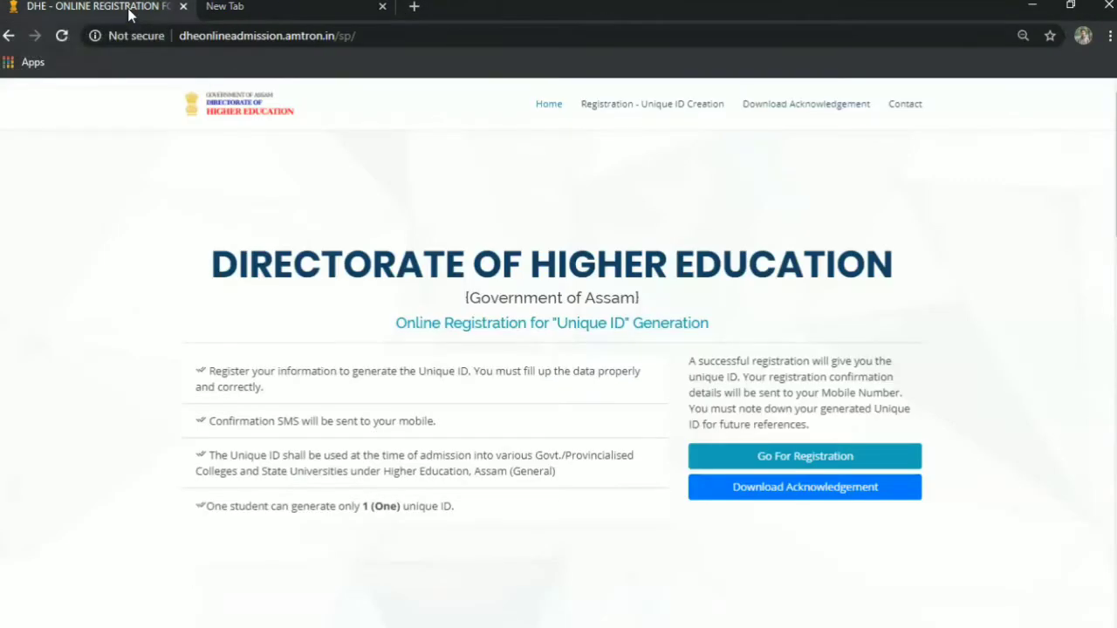
pyautogui.click(747, 465)
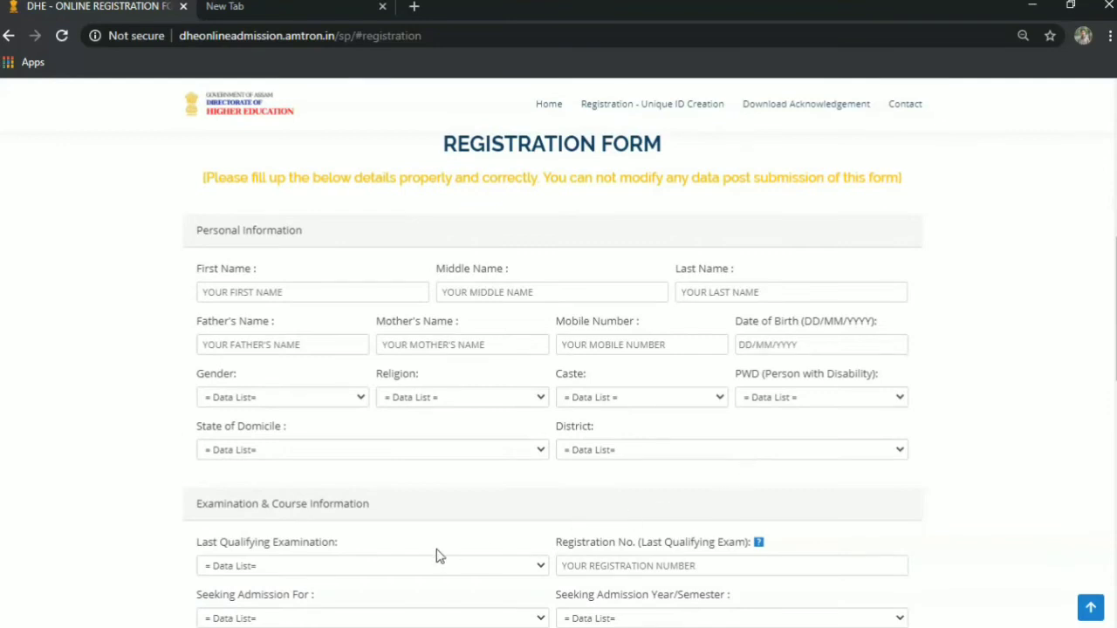
# Enter the student's first, middle and last names and the father's and mother's names.
pyautogui.click(280, 294)
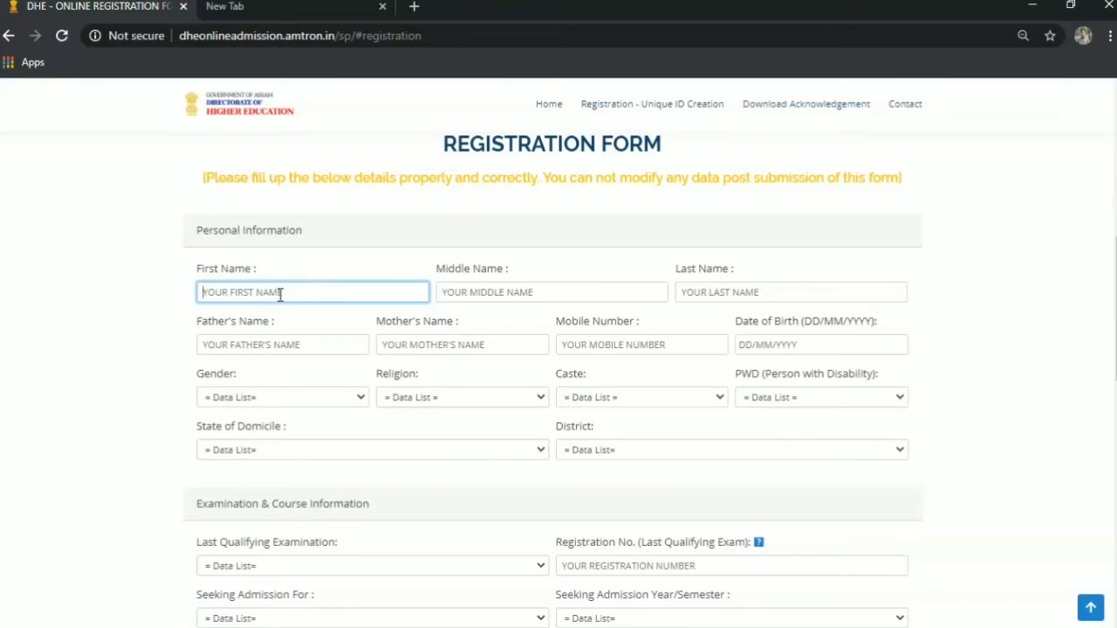
pyautogui.write('AMAL')
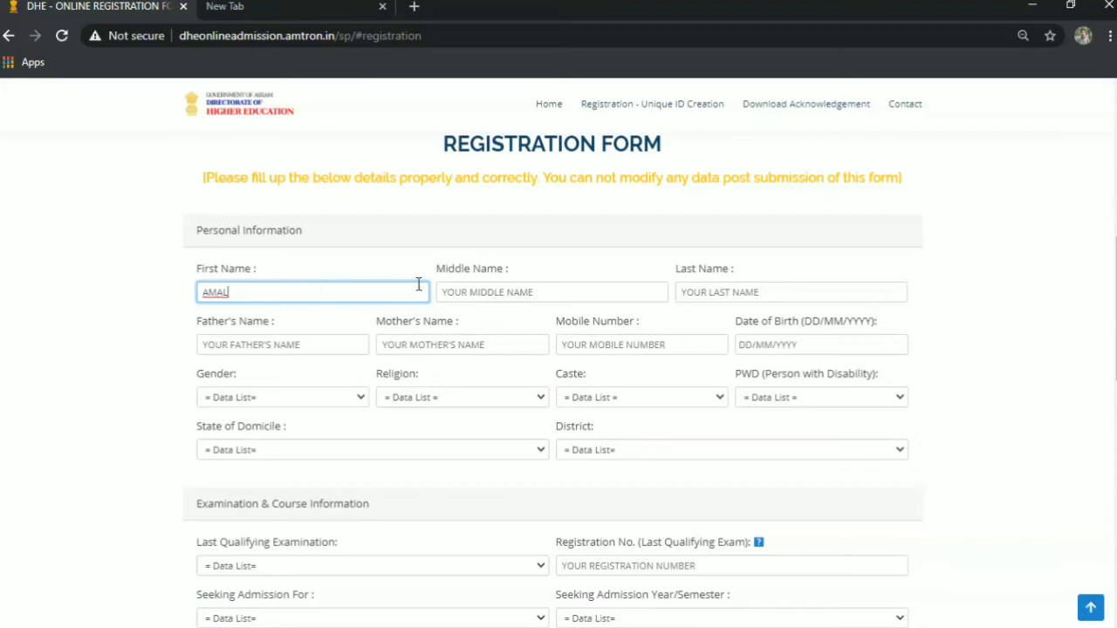
pyautogui.click(477, 292)
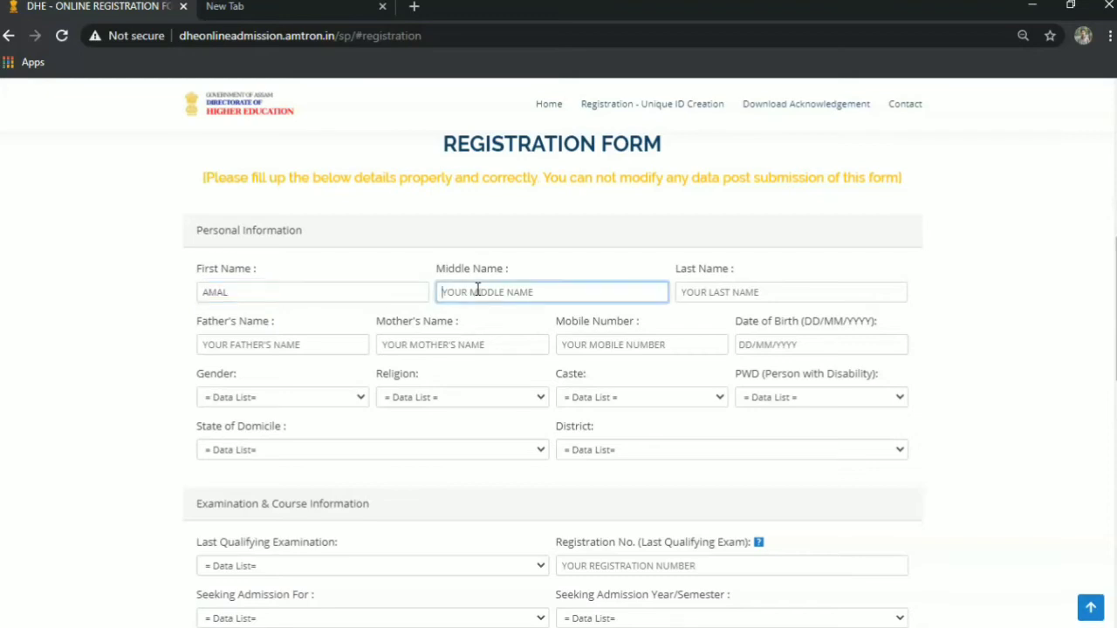
pyautogui.press('Tab')
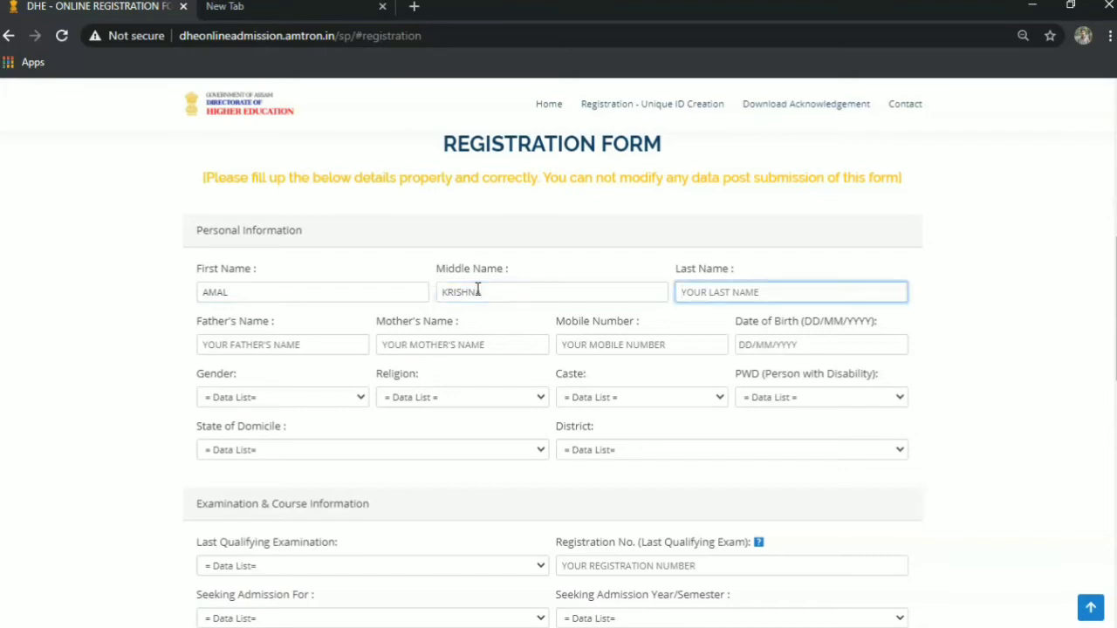
pyautogui.click(267, 347)
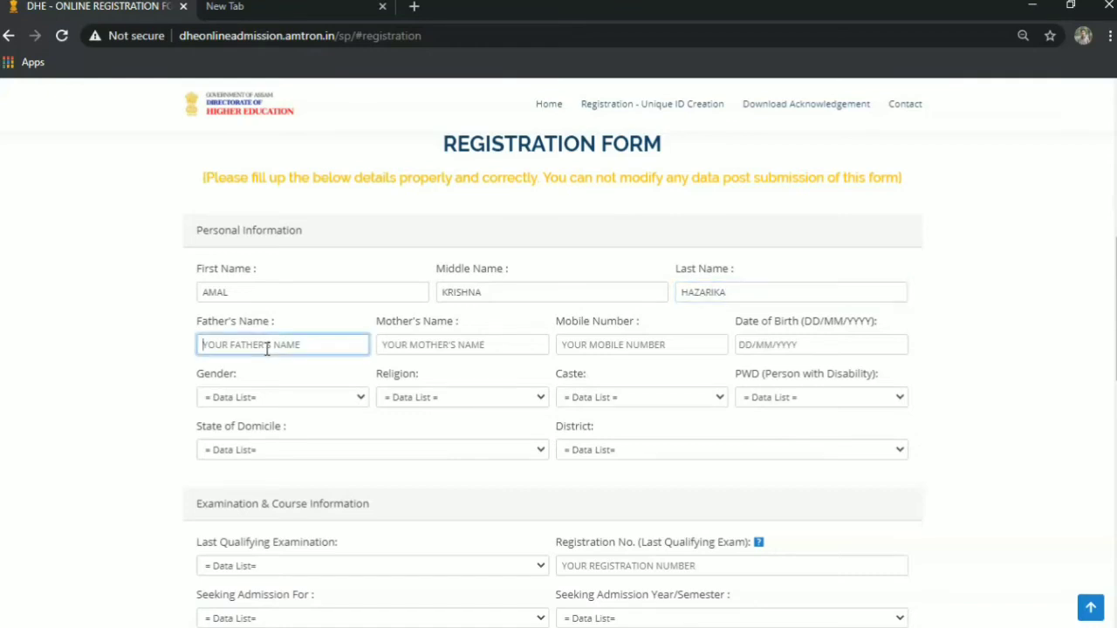
pyautogui.press('Tab')
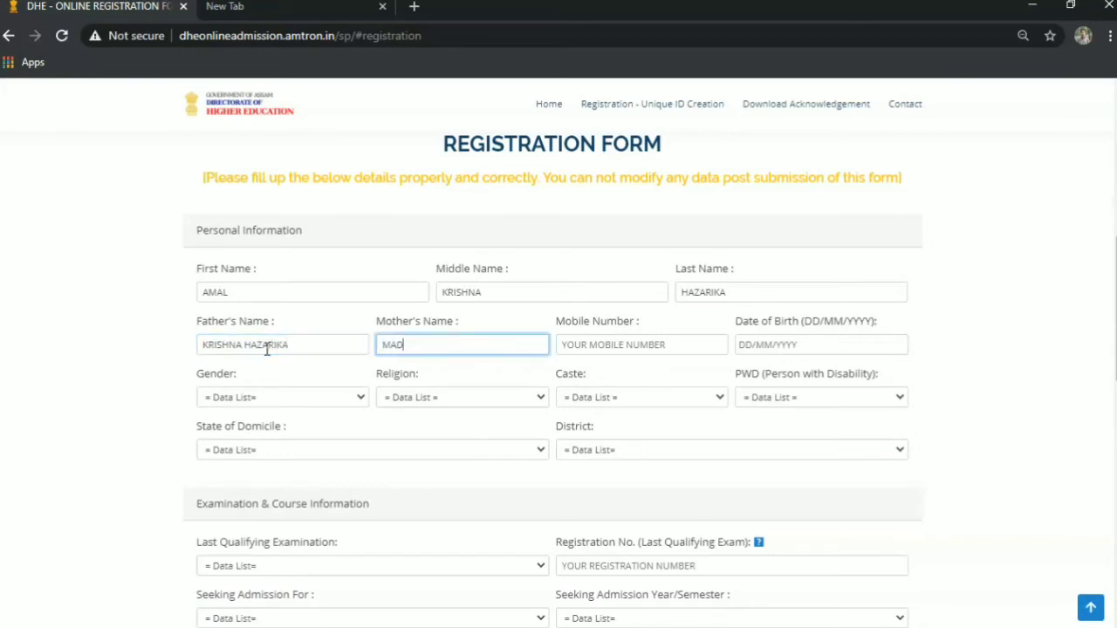
pyautogui.click(633, 353)
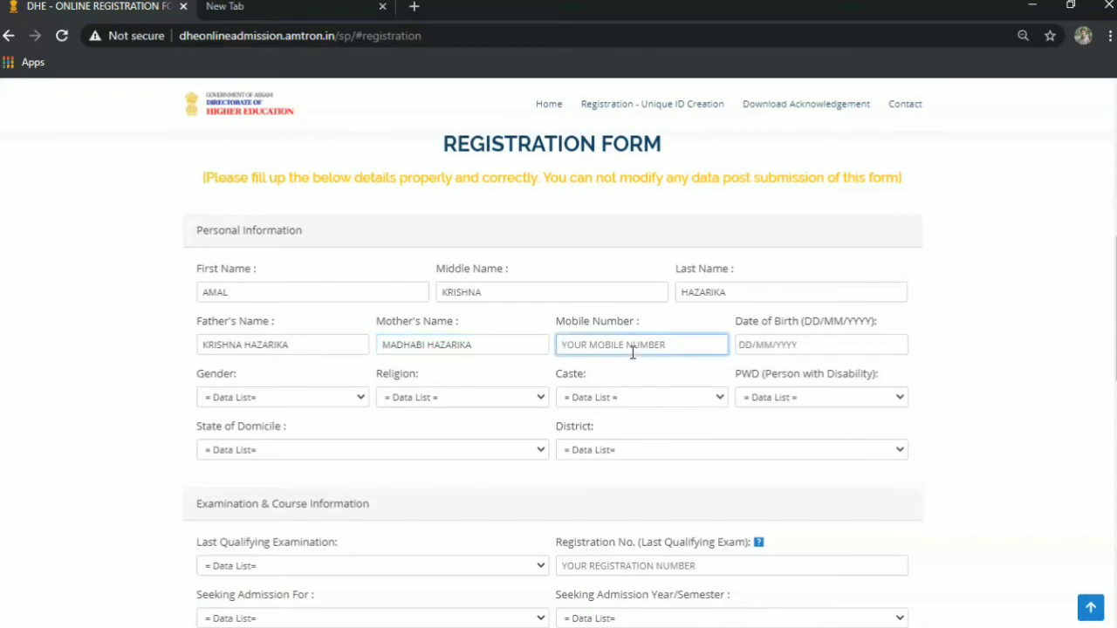
pyautogui.write('9954')
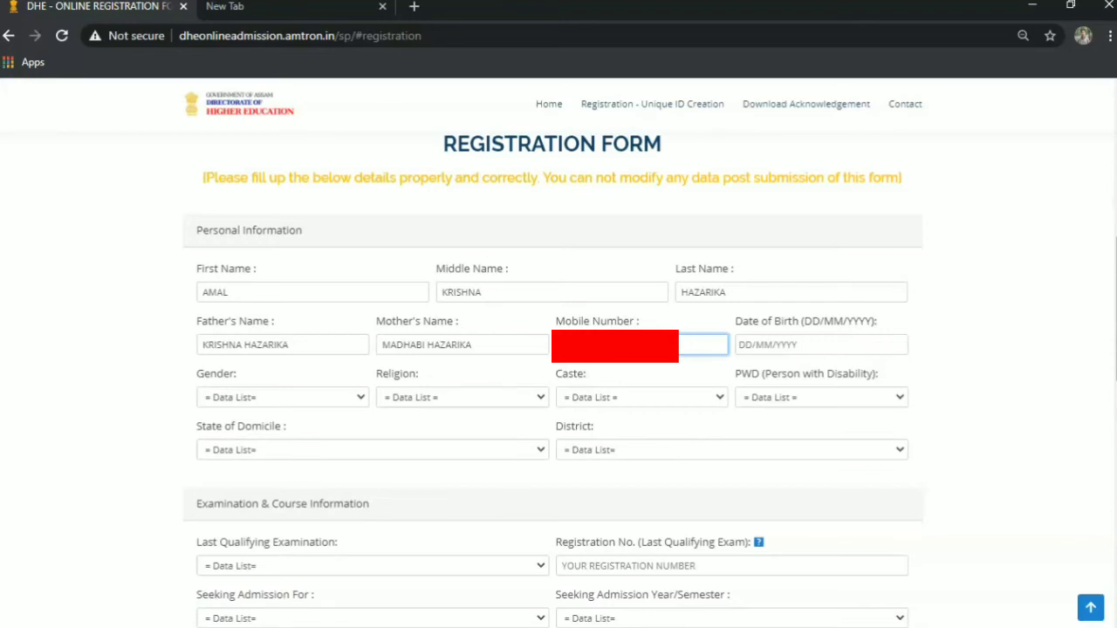
pyautogui.click(754, 343)
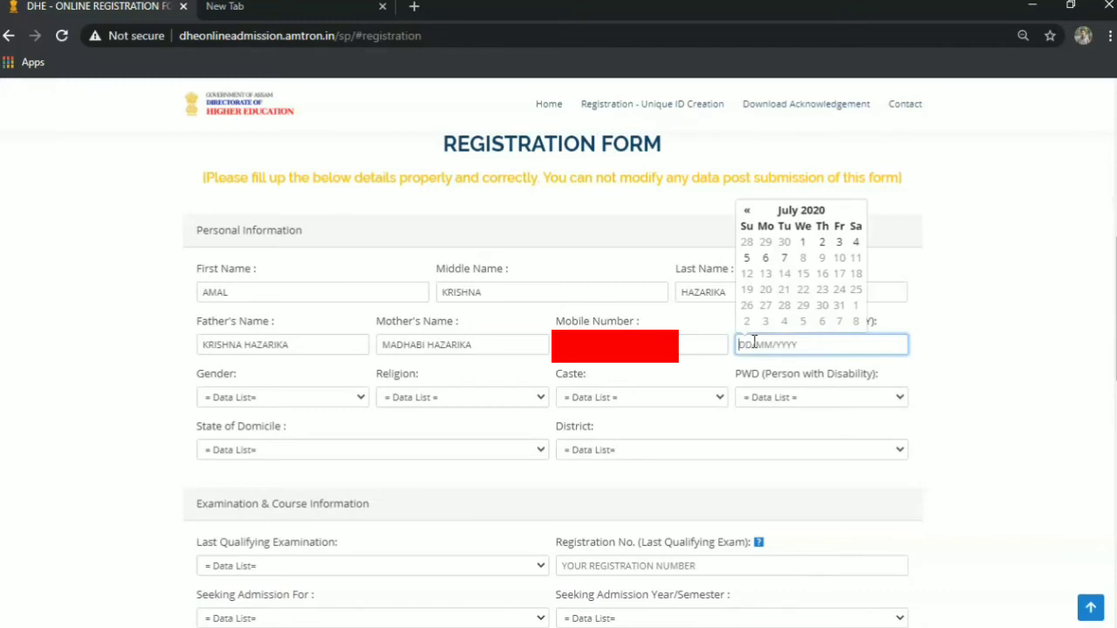
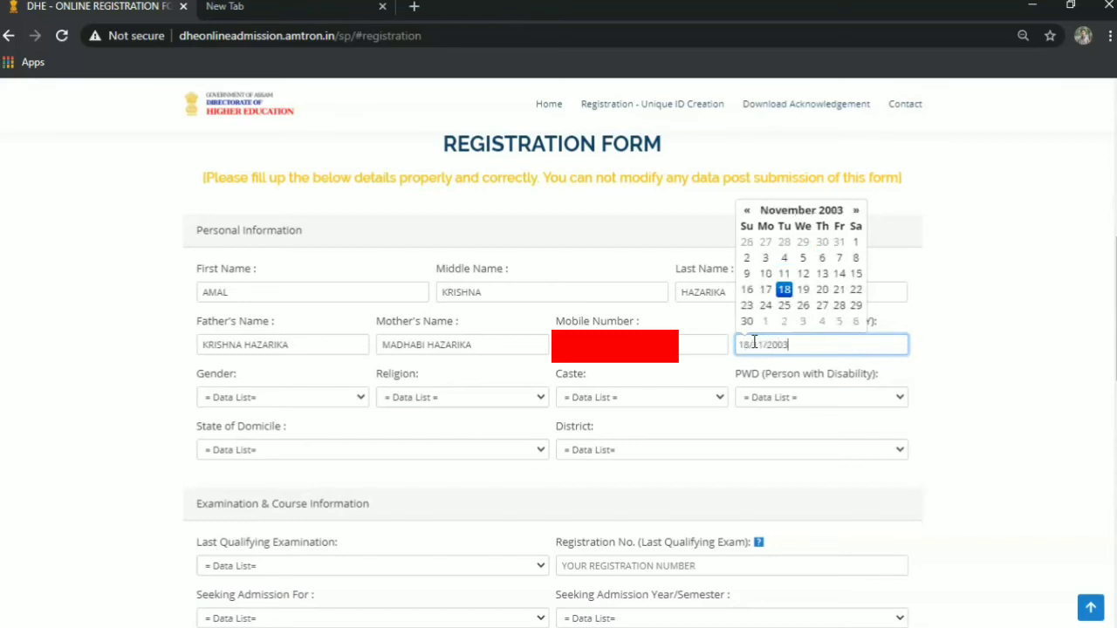
pyautogui.click(1077, 316)
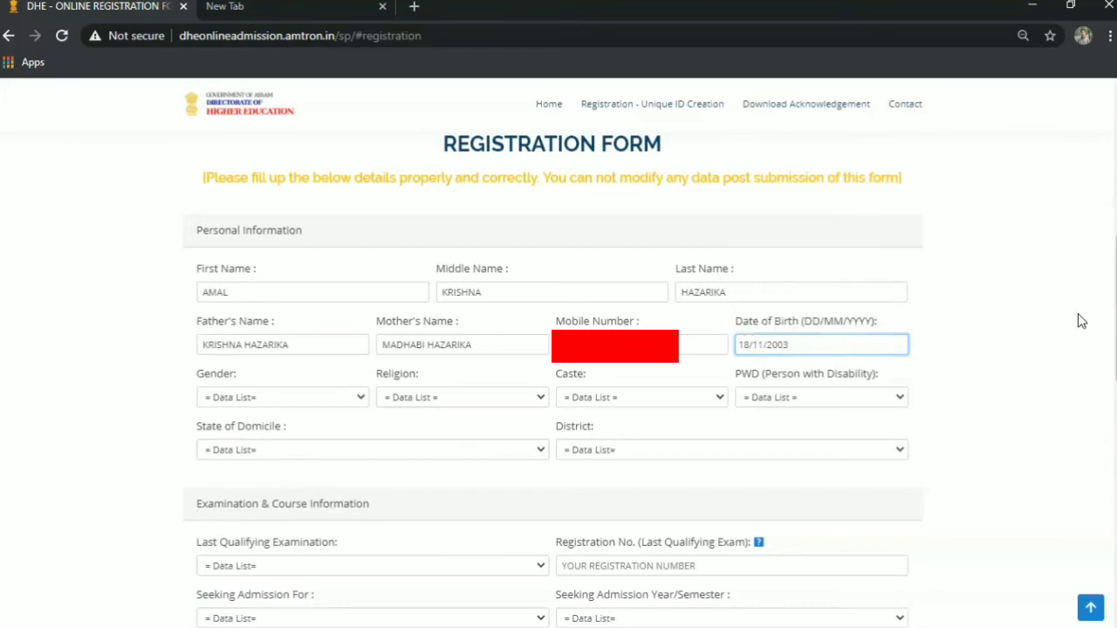
# Set gender to Male, religion to Hinduism, caste to General and PWD to NO.
pyautogui.click(258, 398)
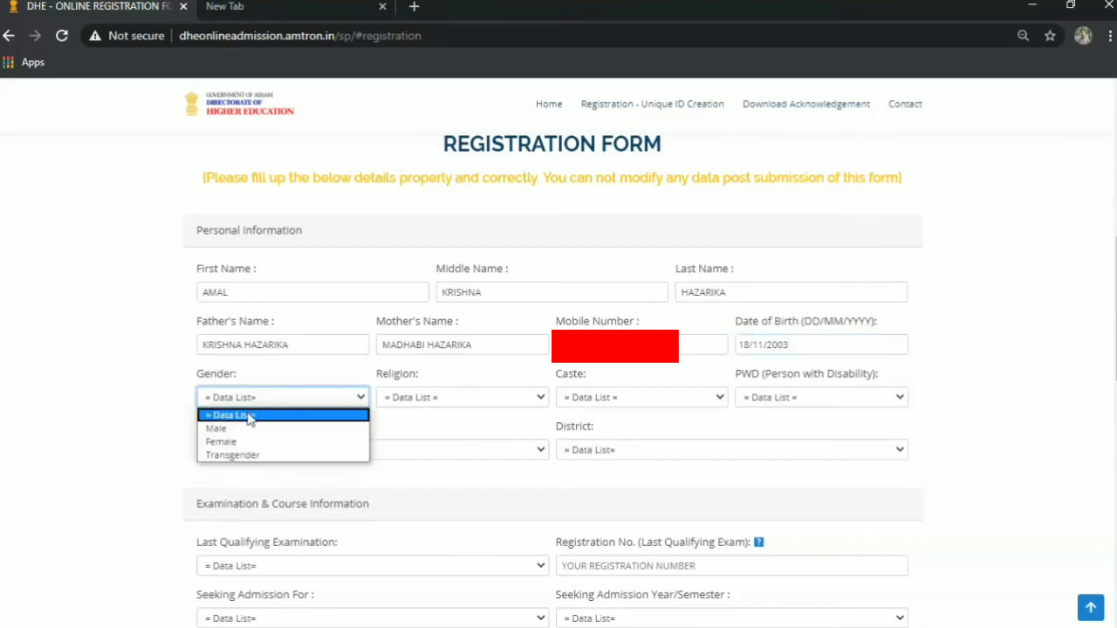
pyautogui.click(238, 428)
pyautogui.click(445, 397)
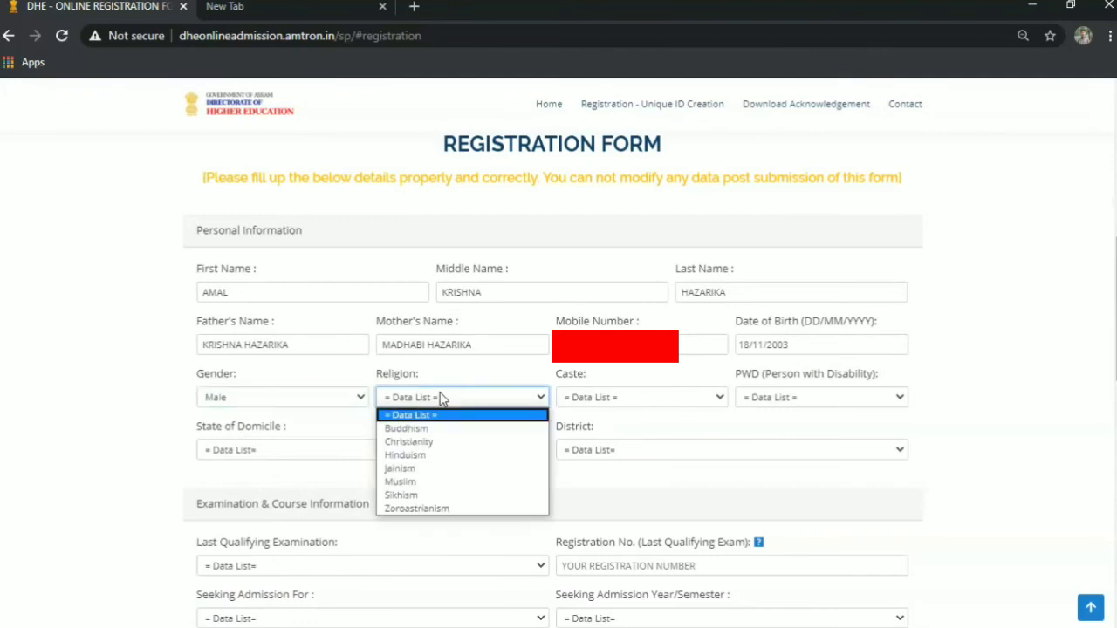
pyautogui.click(418, 455)
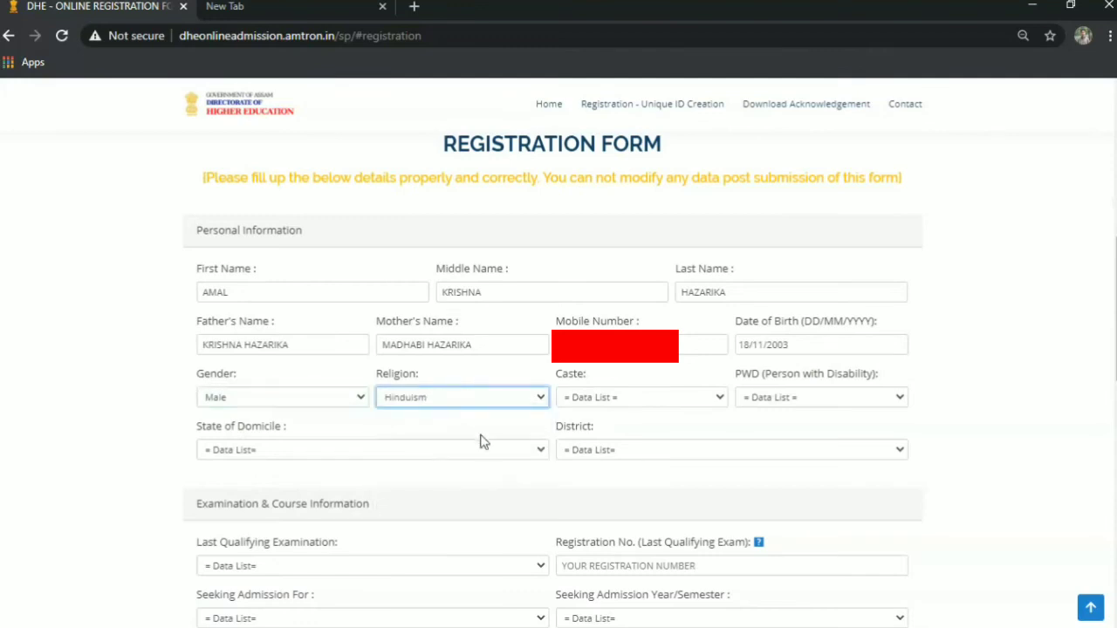
pyautogui.click(597, 402)
pyautogui.click(593, 427)
pyautogui.click(786, 398)
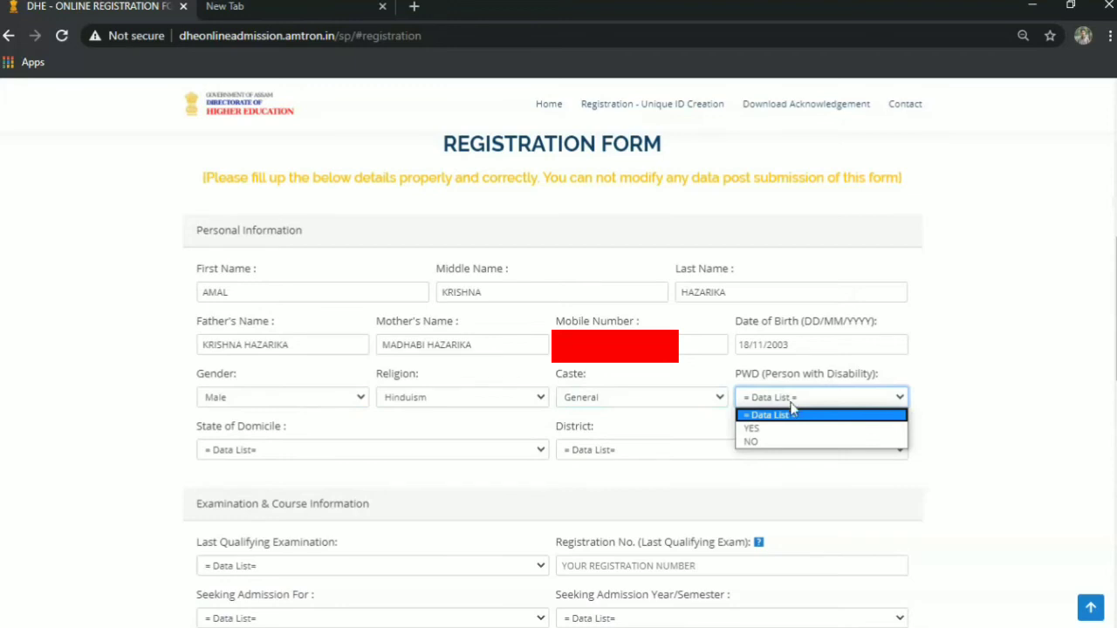
pyautogui.click(786, 443)
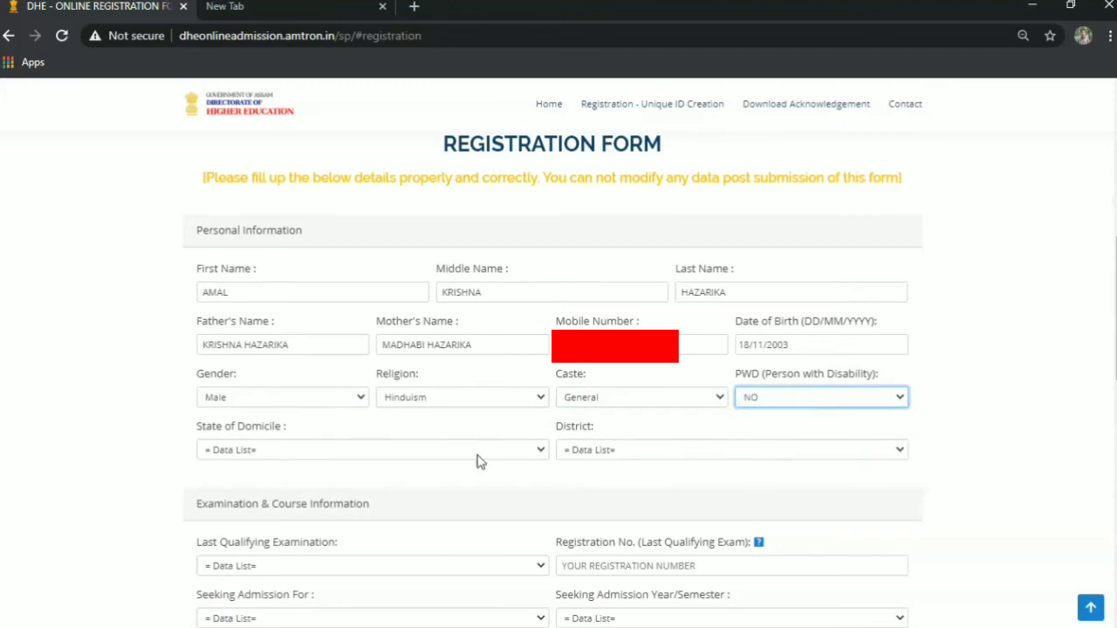
# Set the state of domicile to ASSAM and the district to LAKHIMPUR.
pyautogui.click(305, 449)
pyautogui.click(294, 232)
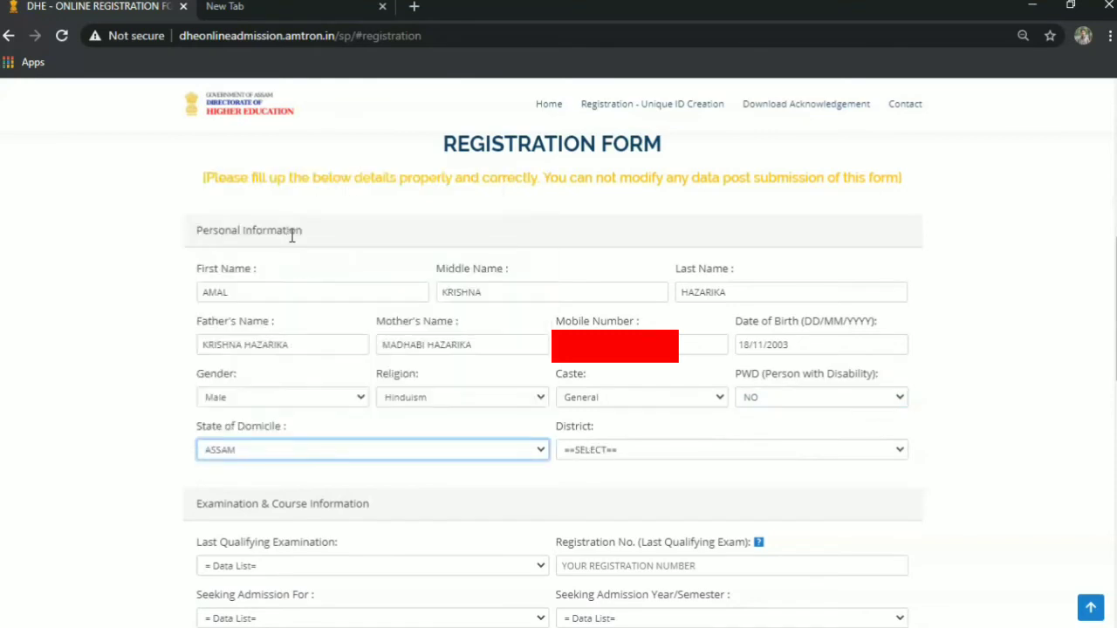
pyautogui.click(657, 451)
pyautogui.press('l')
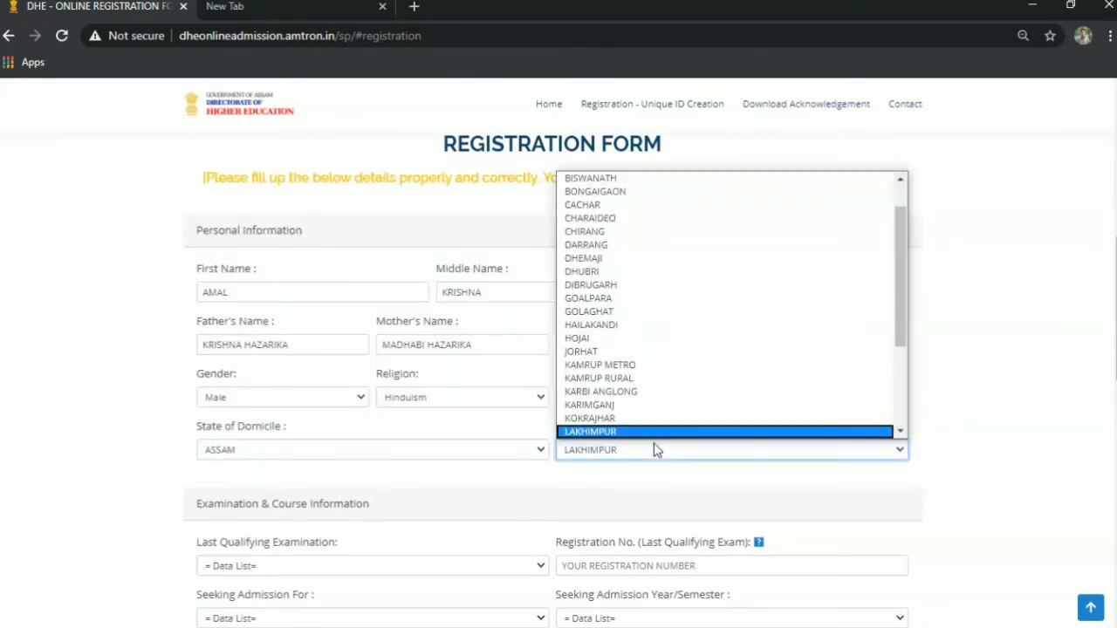
pyautogui.press('Return')
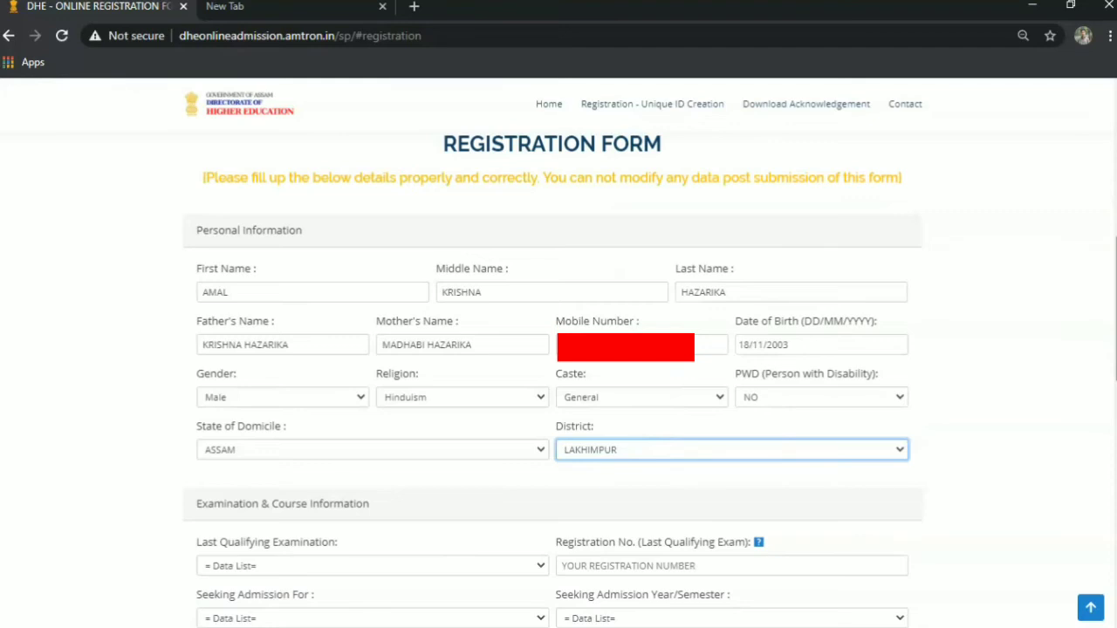
pyautogui.scroll(-3, 358, 330)
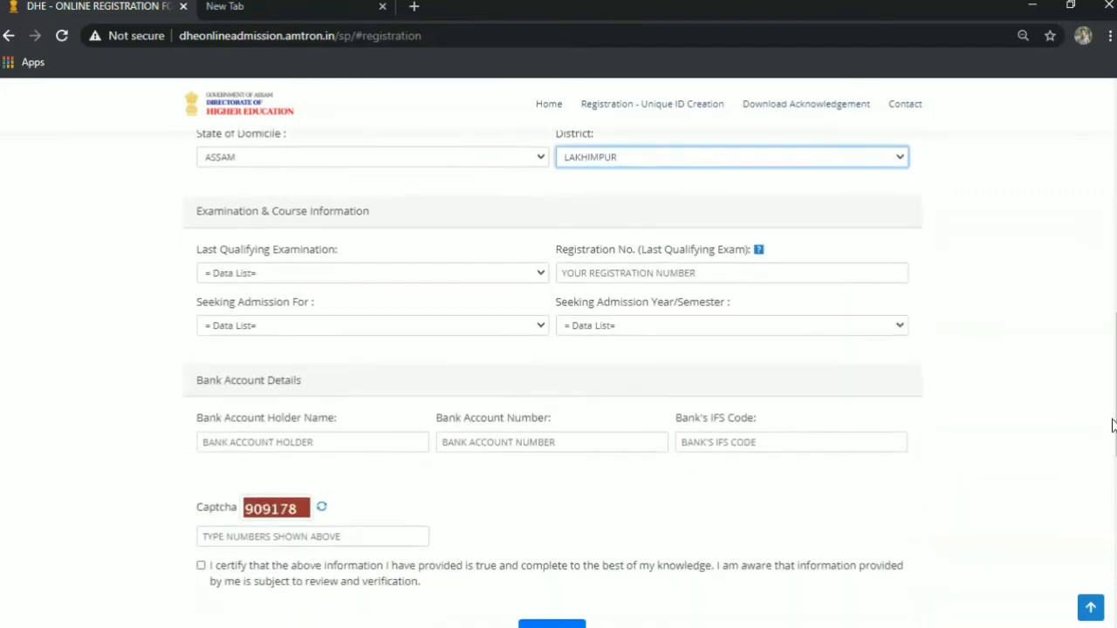
pyautogui.click(253, 276)
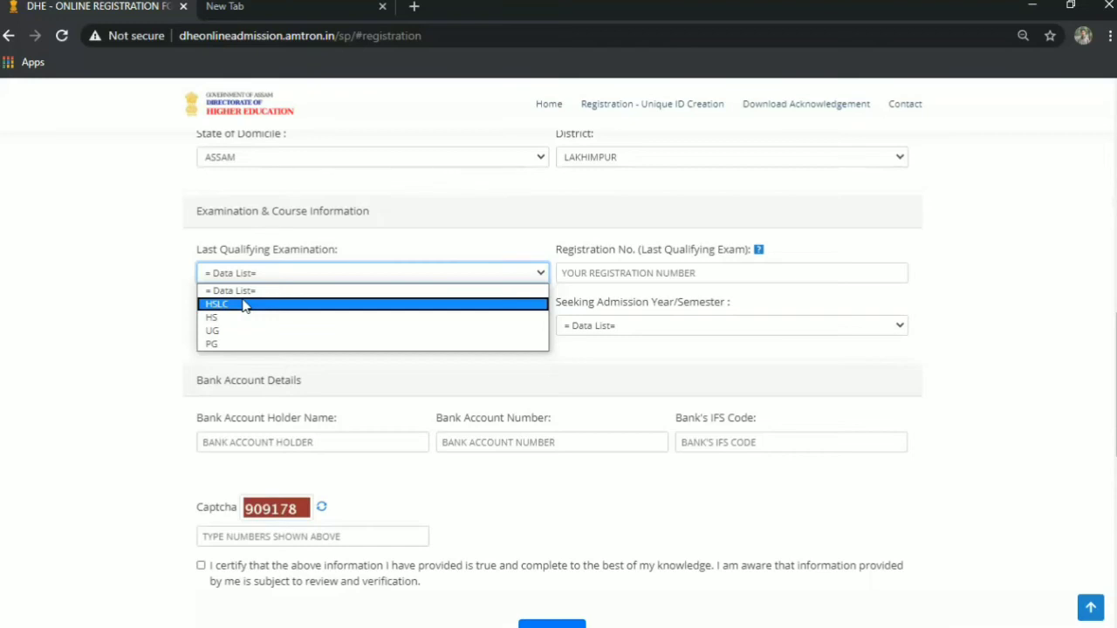
# Set the last qualifying examination to HSLC and enter its registration number.
pyautogui.click(244, 305)
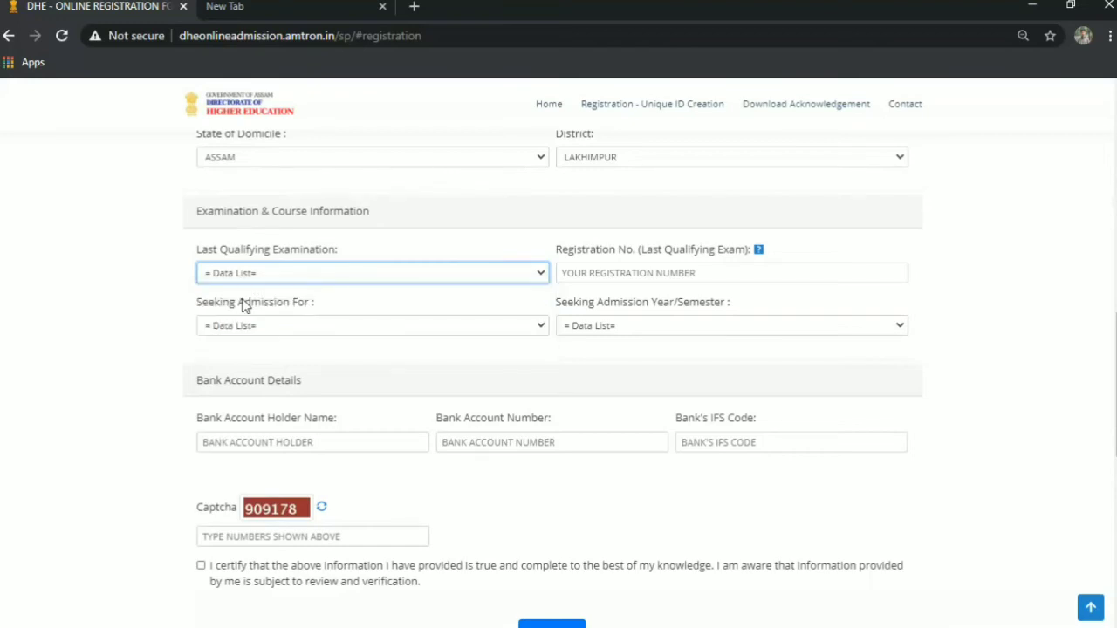
pyautogui.click(627, 273)
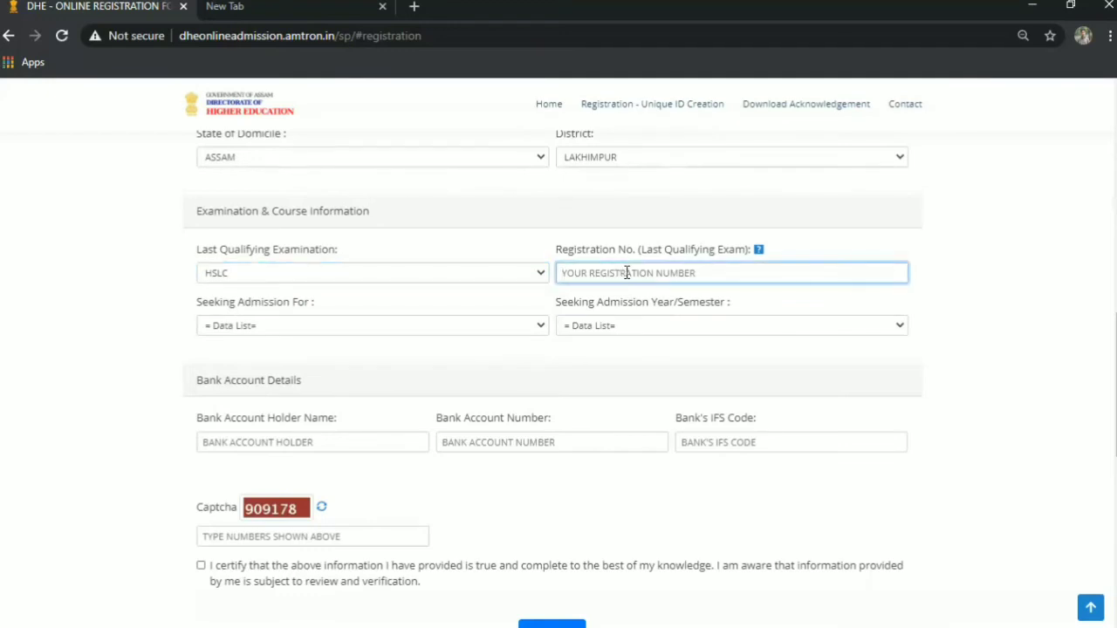
pyautogui.write('18/')
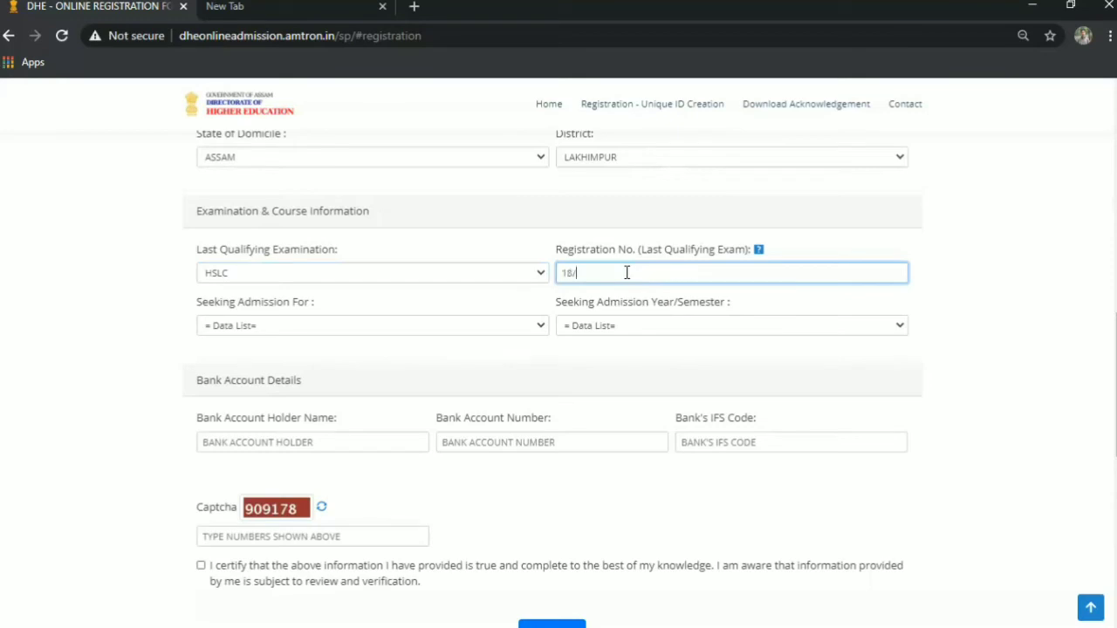
pyautogui.write('PR/')
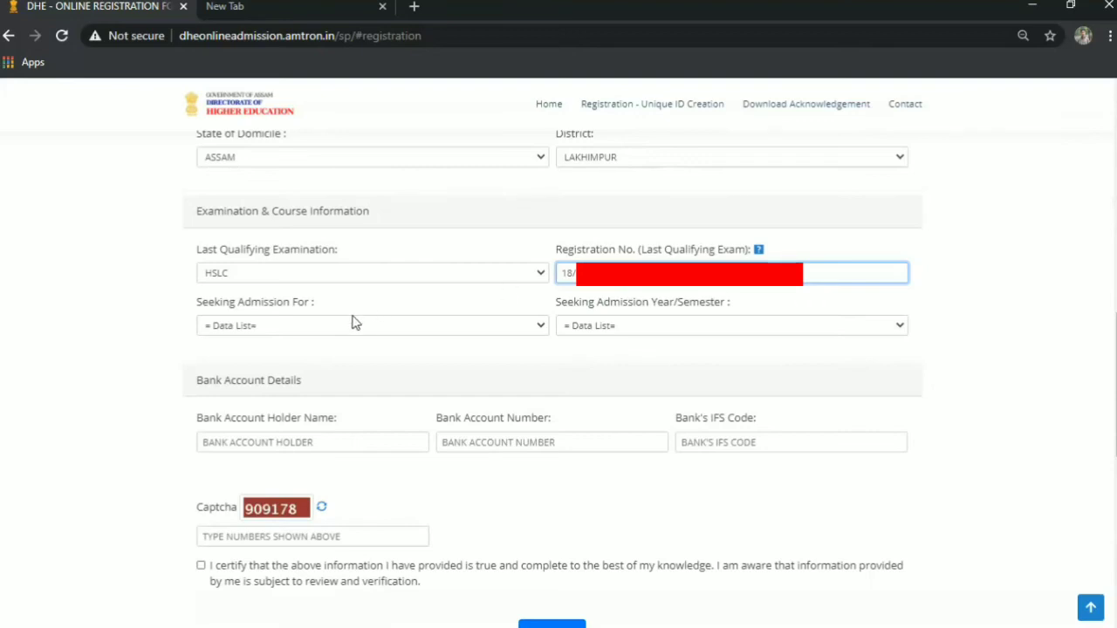
# Seek admission for HS, SECOND YEAR.
pyautogui.click(285, 327)
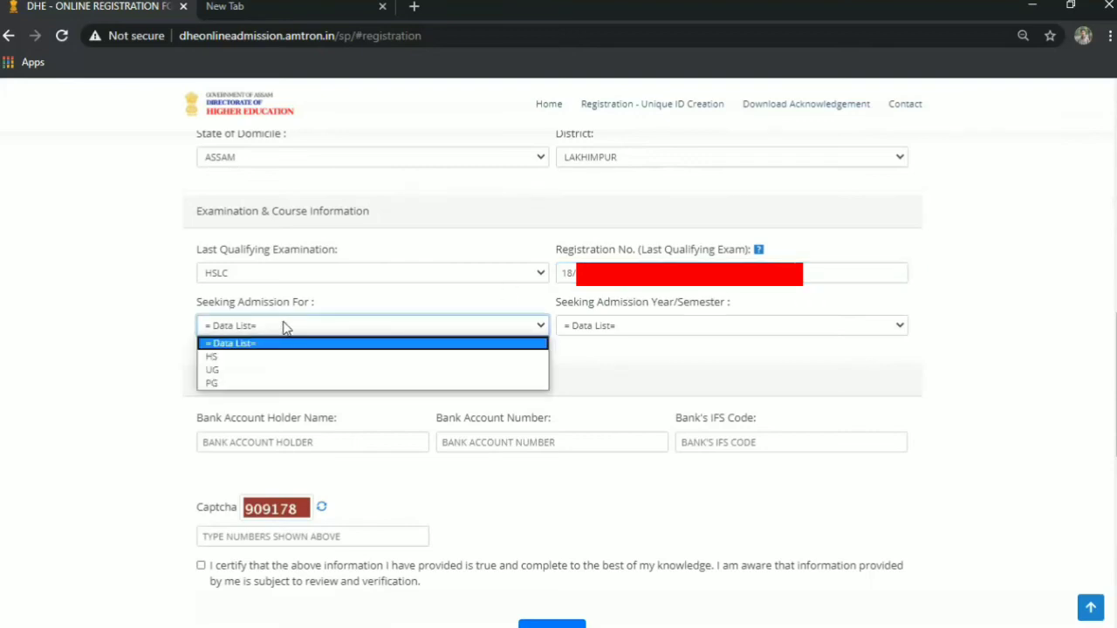
pyautogui.click(247, 358)
pyautogui.click(581, 326)
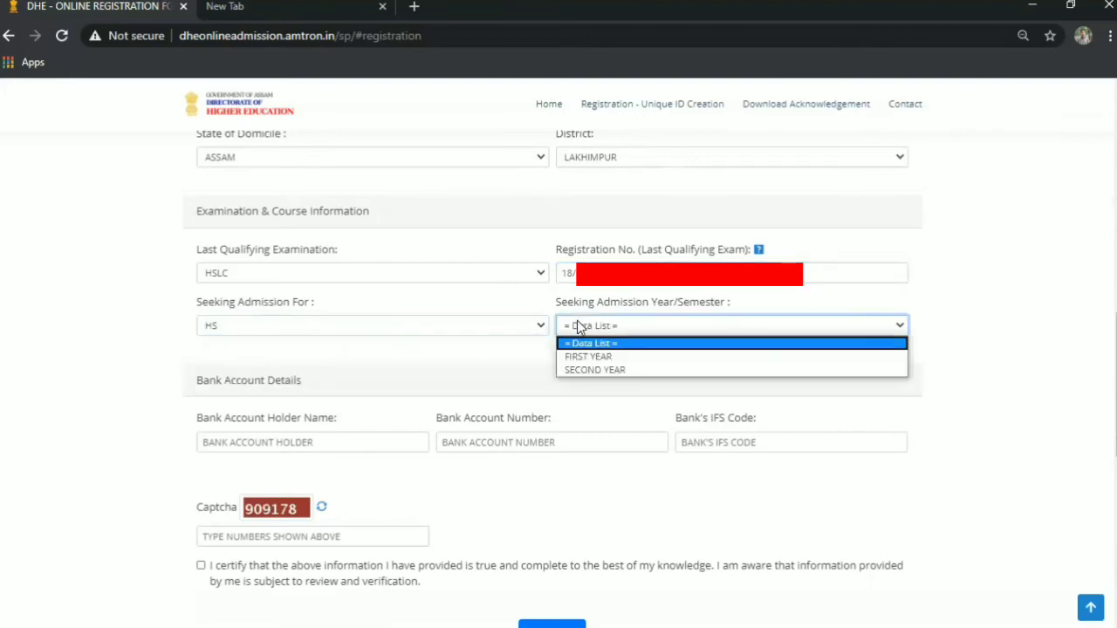
pyautogui.click(591, 371)
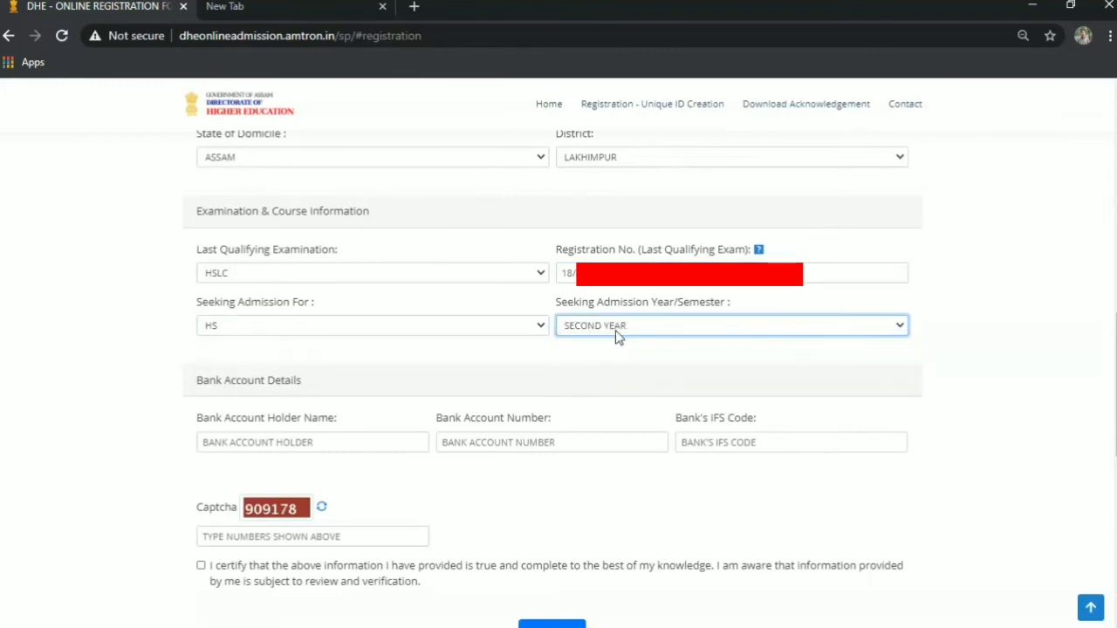
pyautogui.click(265, 330)
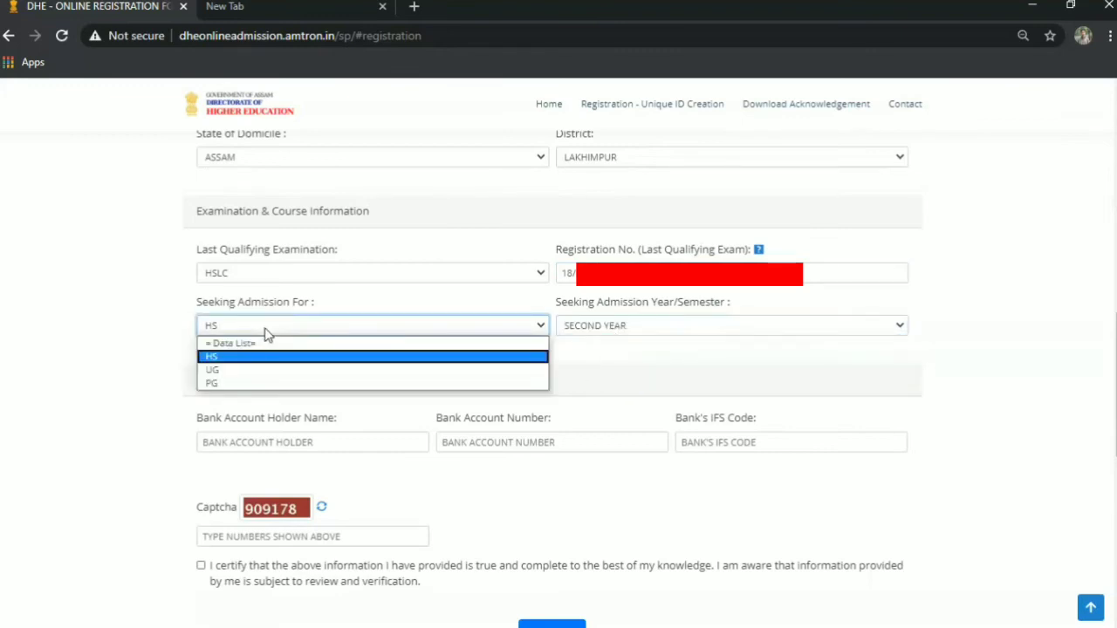
pyautogui.click(363, 324)
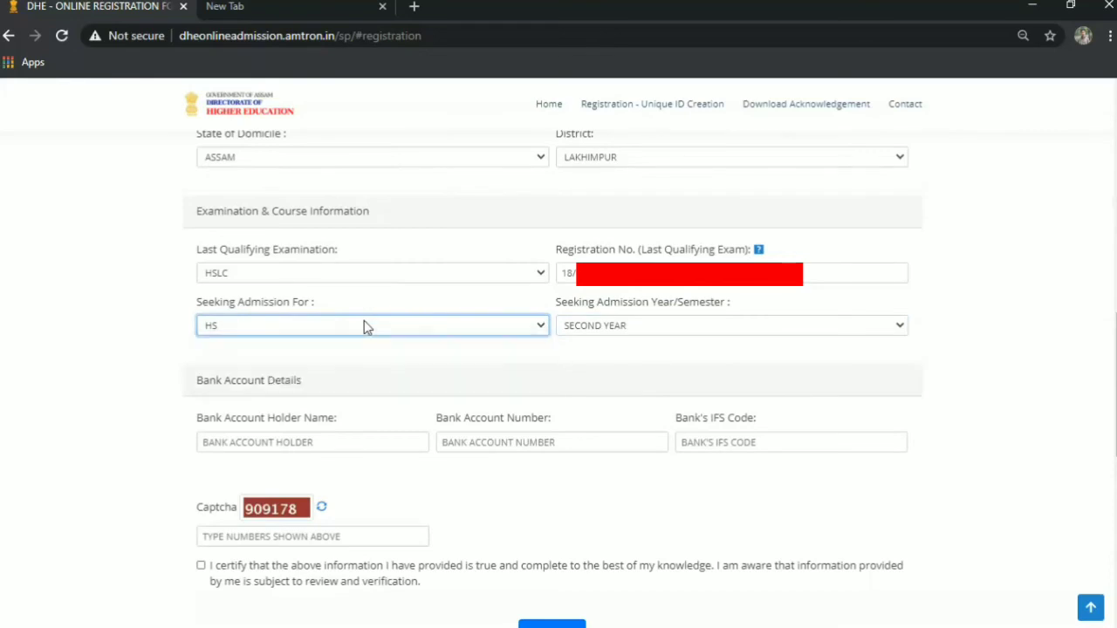
# Fill in the Bank Account Details: the holder's name, account number and the bank's IFS code.
pyautogui.scroll(-1, 1114, 384)
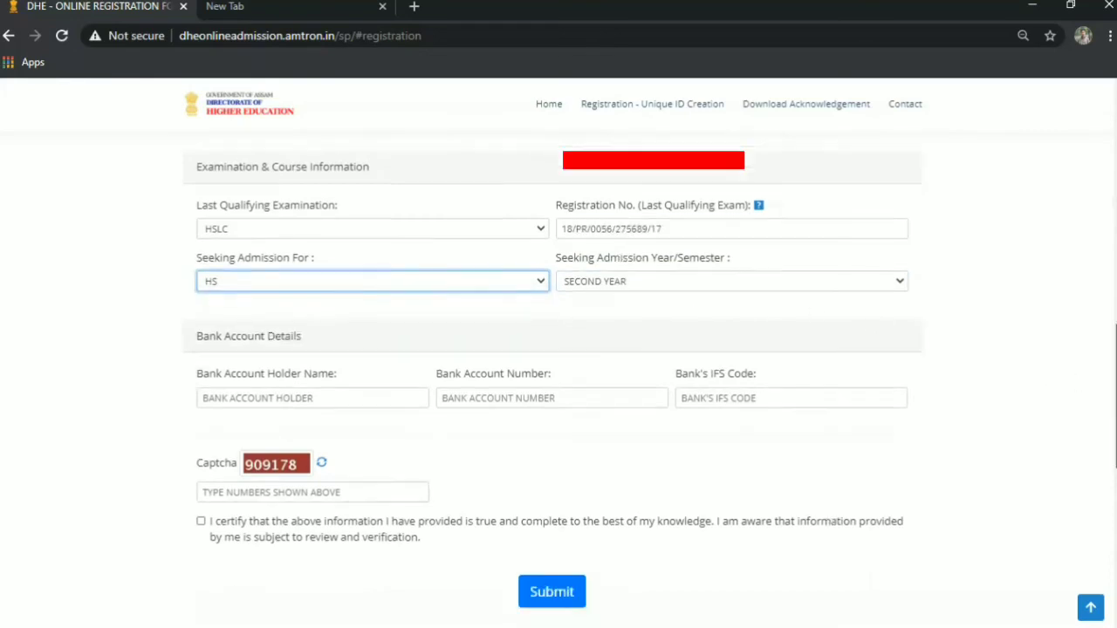
pyautogui.scroll(-1, 1109, 384)
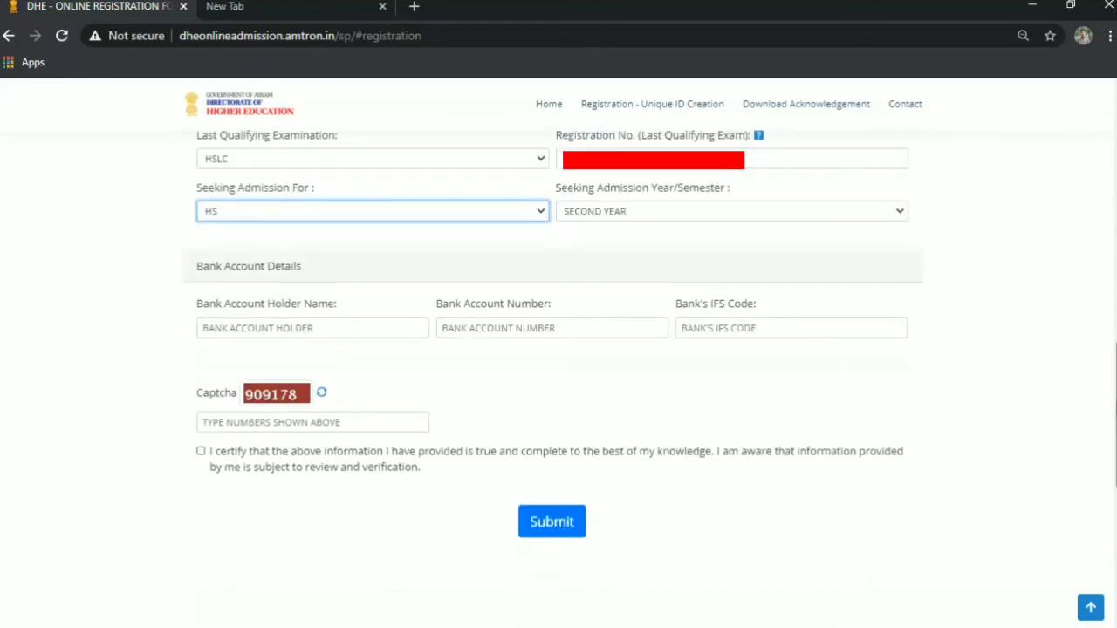
pyautogui.click(286, 330)
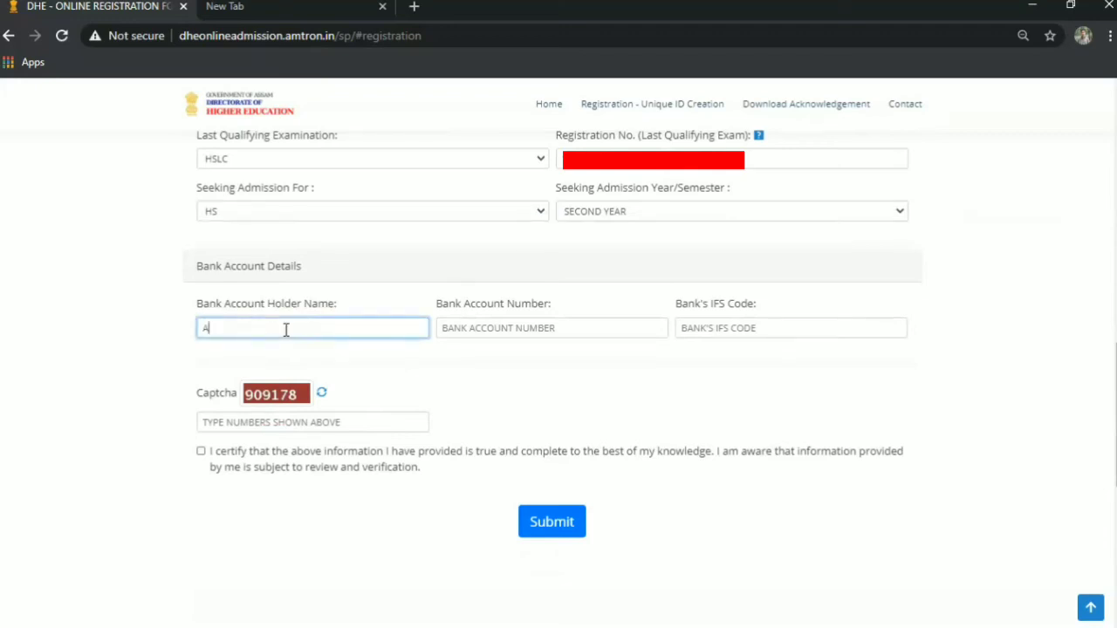
pyautogui.press('Tab')
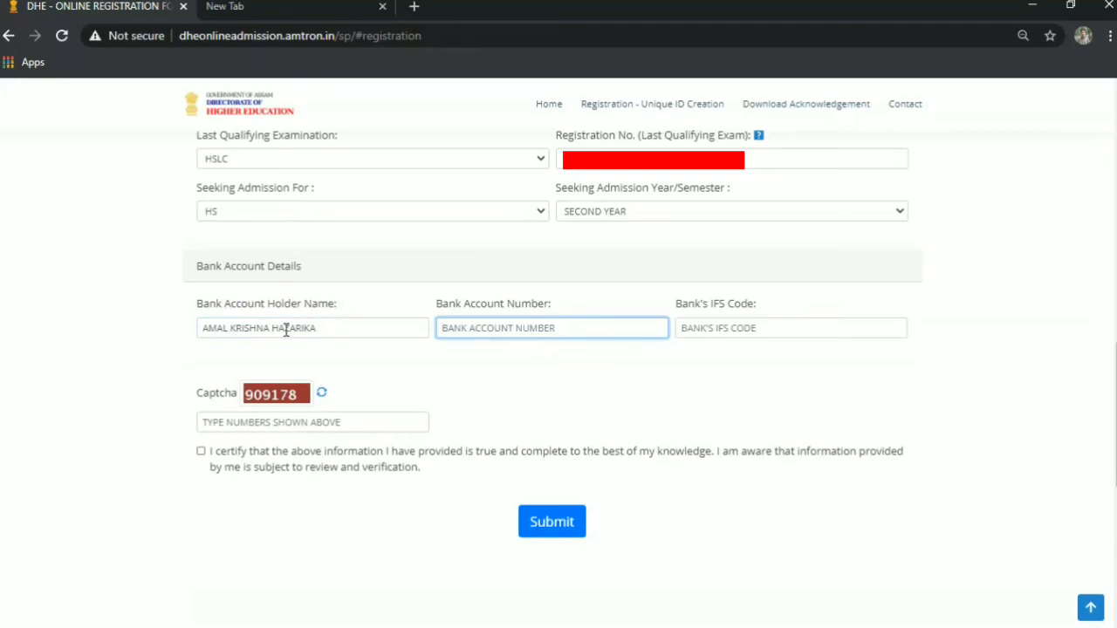
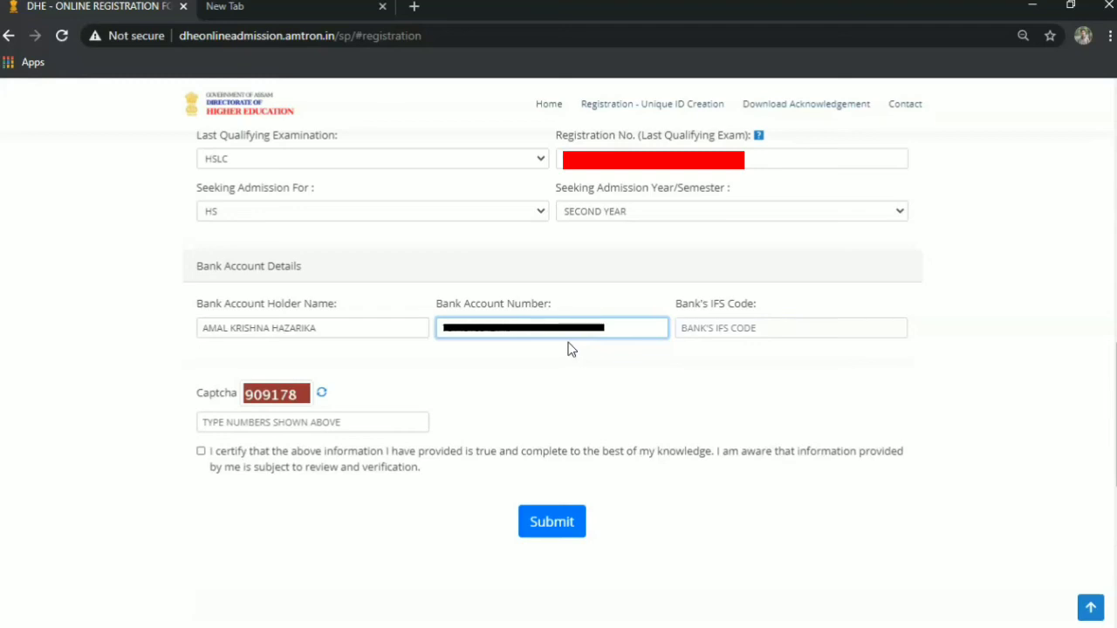
pyautogui.click(692, 326)
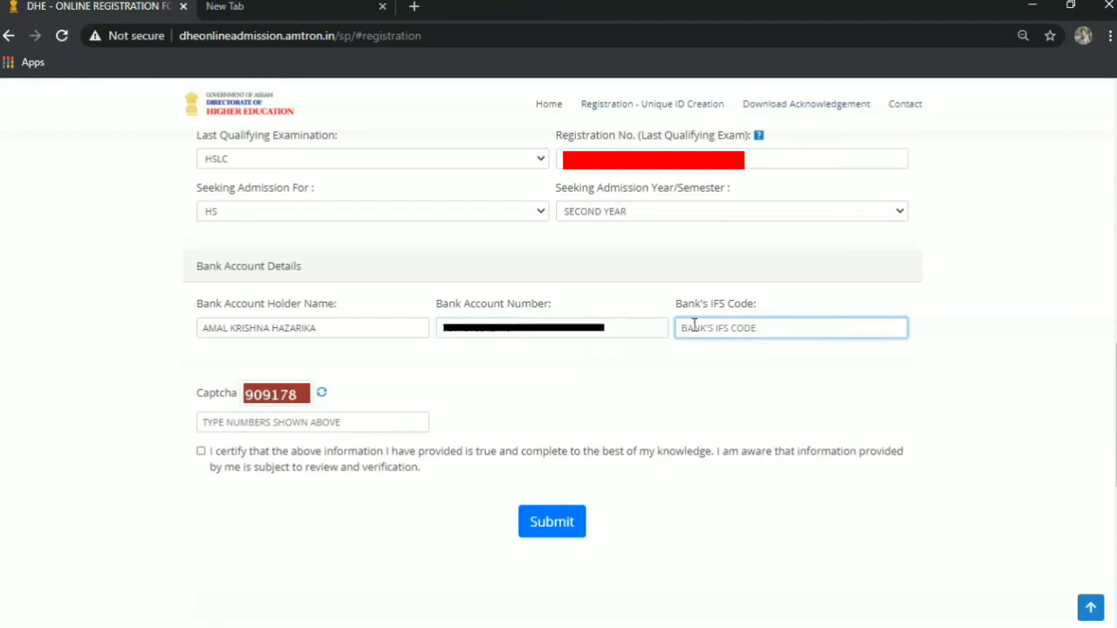
pyautogui.write('UTBI0RRBAGB')
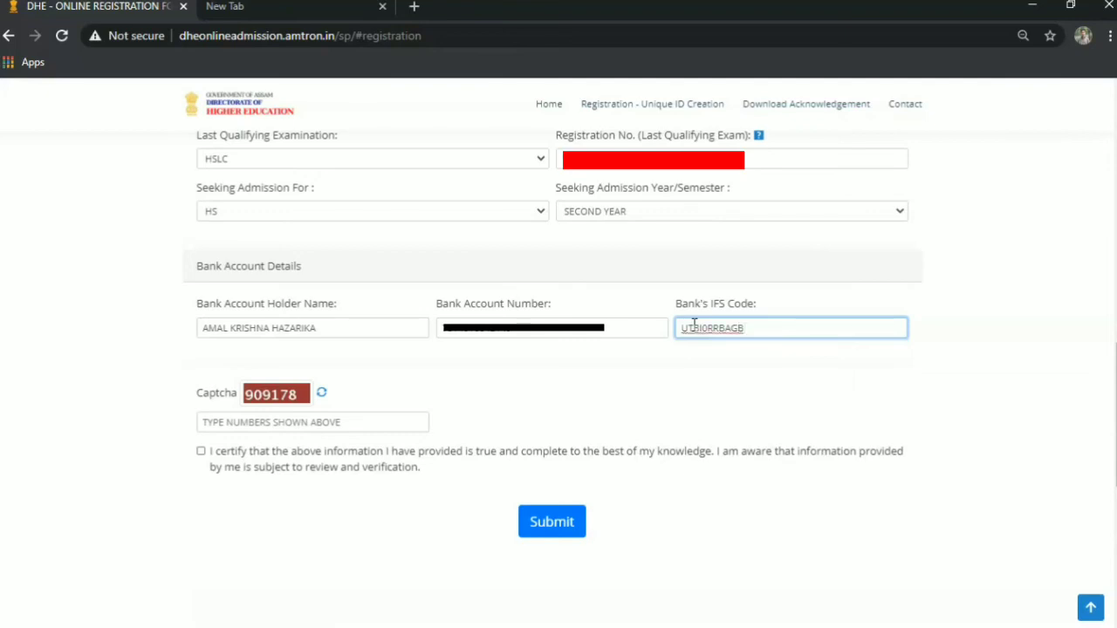
# Enter the captcha digits, tick the certification checkbox and submit the form.
pyautogui.click(274, 421)
pyautogui.write('90')
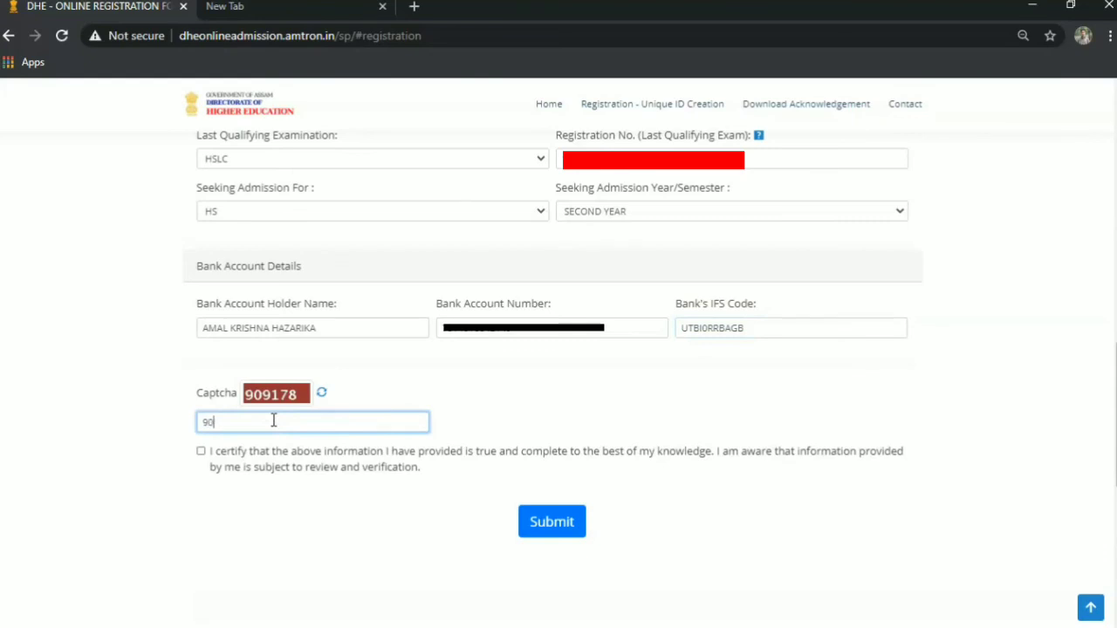
pyautogui.write('9178')
pyautogui.click(200, 451)
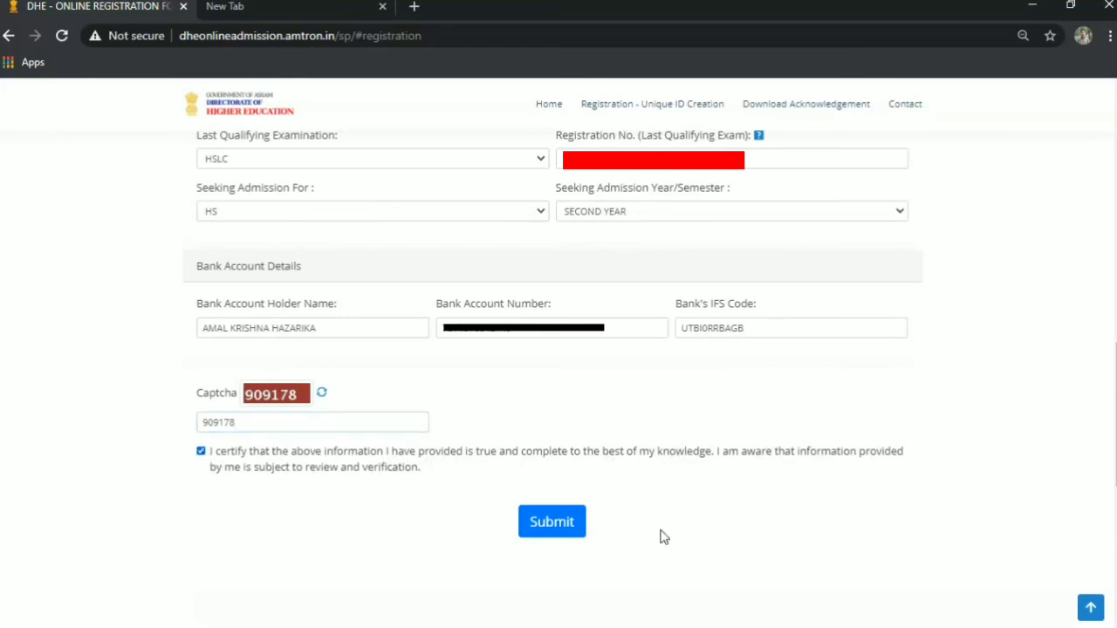
pyautogui.click(547, 524)
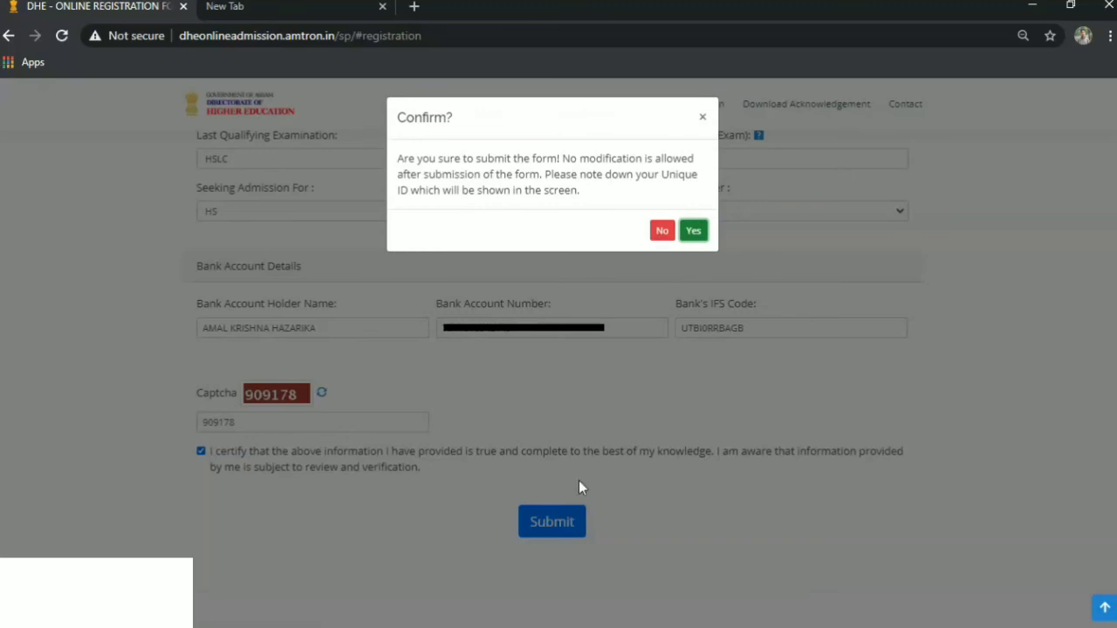
# Answer Yes in the Confirm? dialog to finalize the registration.
pyautogui.click(694, 231)
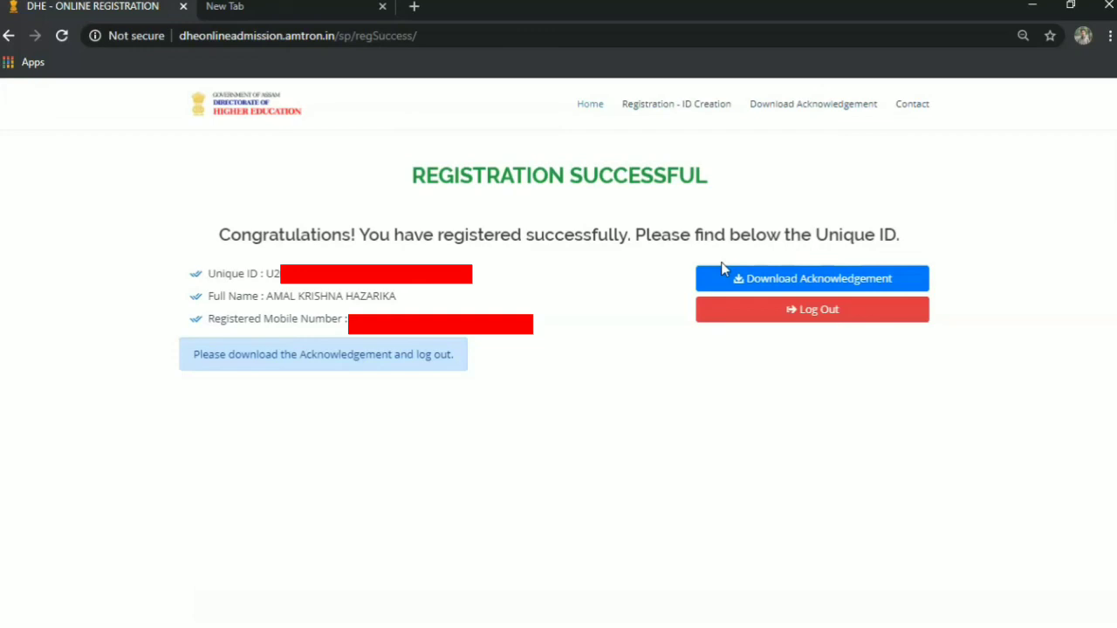
# Download the acknowledgement and show DHE-Acknowledgement.pdf in a maximized Downloads folder window.
pyautogui.click(790, 281)
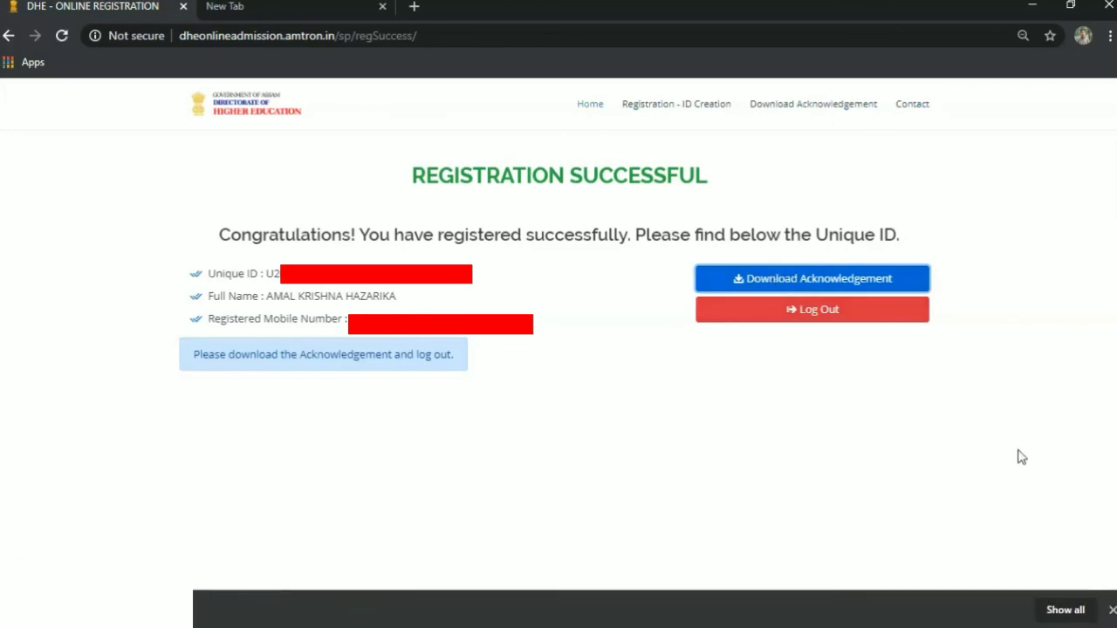
pyautogui.click(1066, 610)
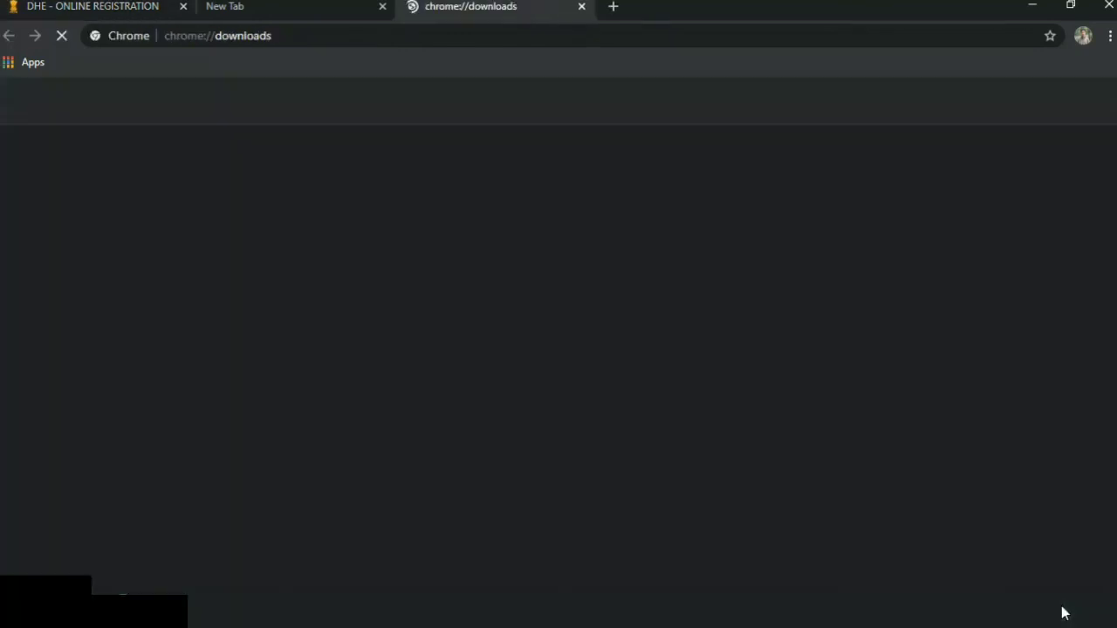
pyautogui.click(410, 260)
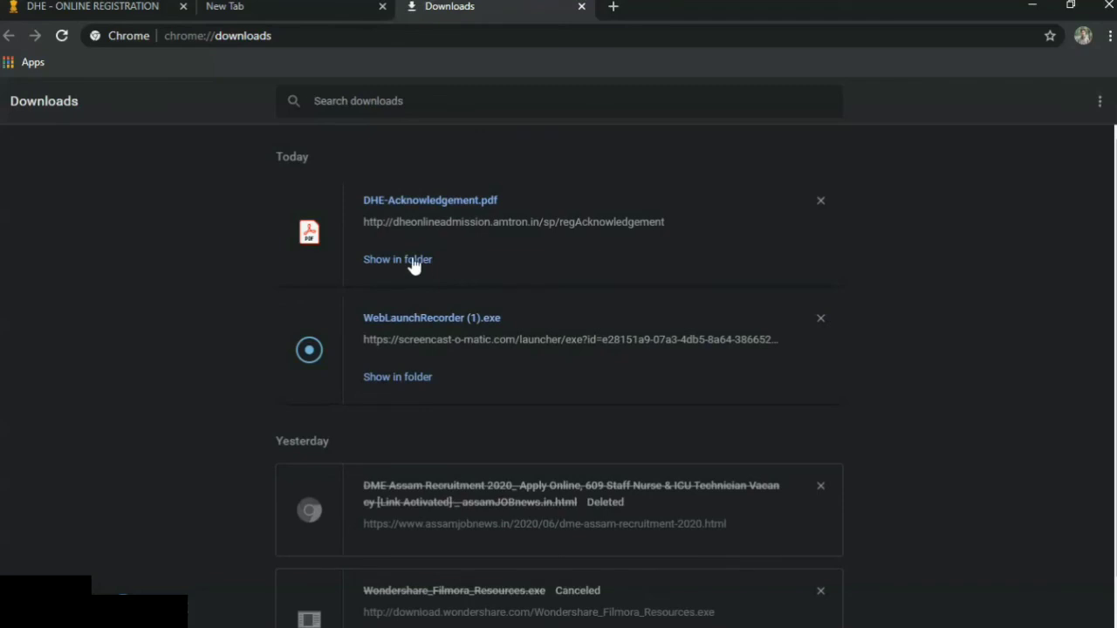
pyautogui.click(1026, 61)
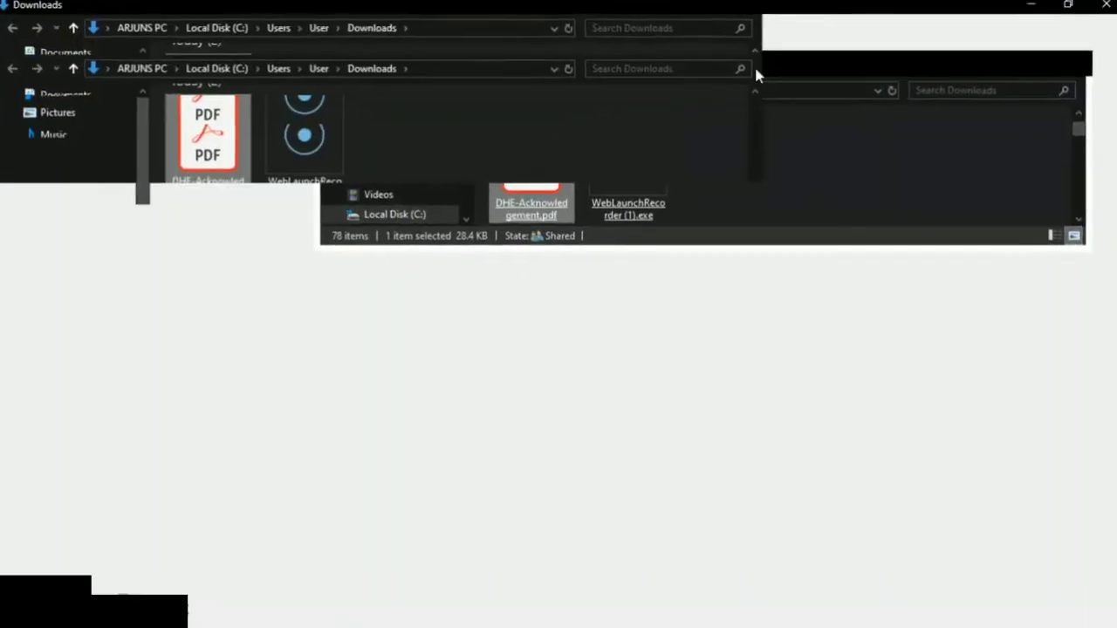
# Open DHE-Acknowledgement.pdf from the Downloads folder in Acrobat Reader.
pyautogui.doubleClick(218, 146)
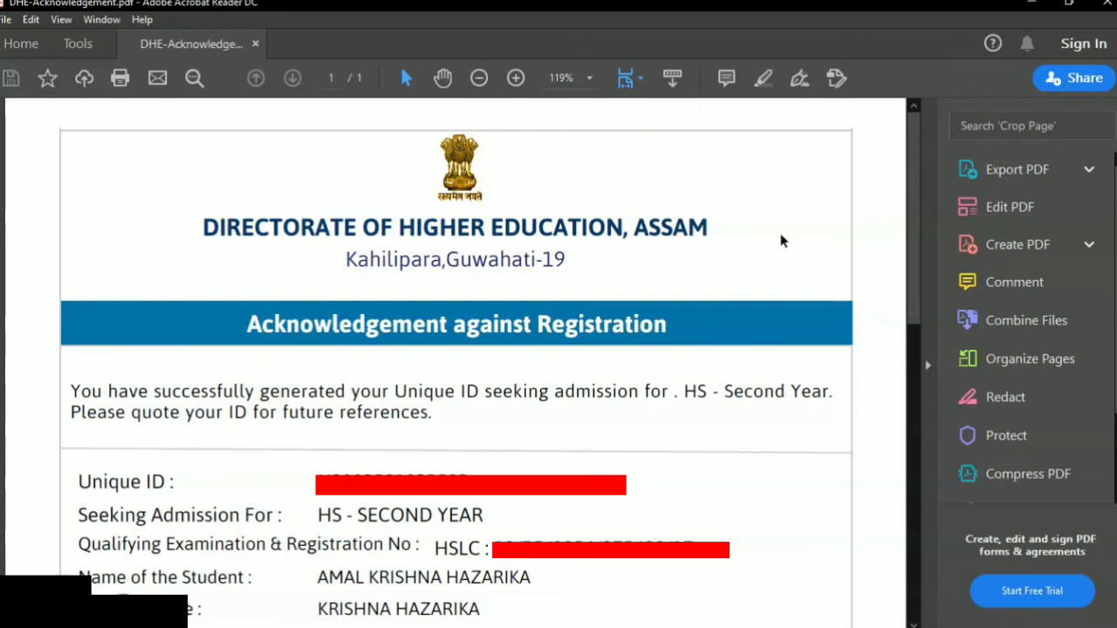
# Scroll the DHE-Acknowledgement.pdf down until the HS second year registration details and date of birth show.
pyautogui.scroll(-5, 911, 239)
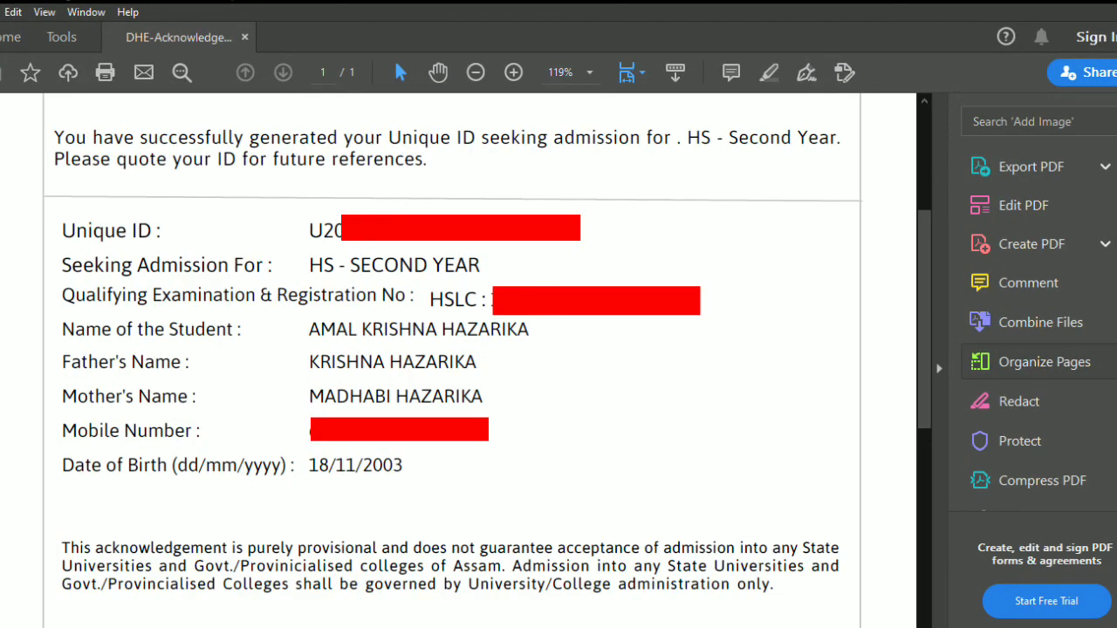